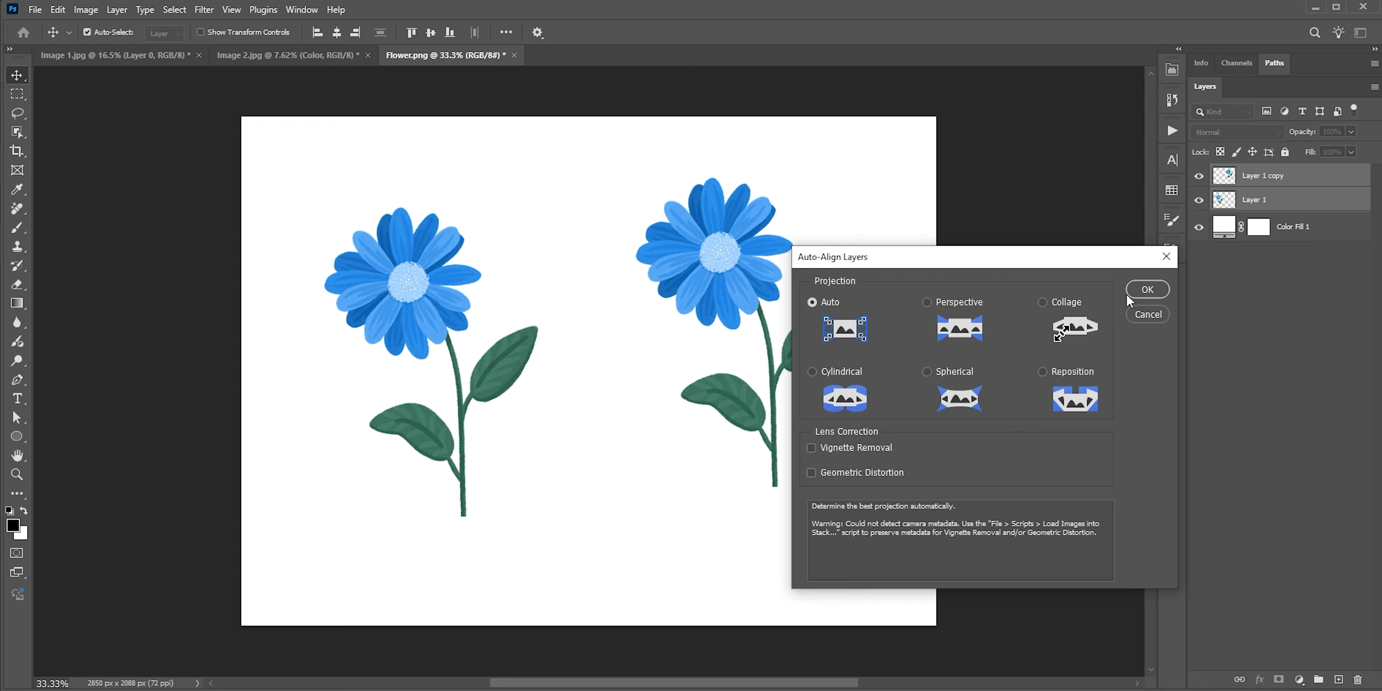
Auto-align the two flower layers with the Auto projection and move the copy to the right of the original
{"action": "left_click", "coordinate": [1145, 290]}
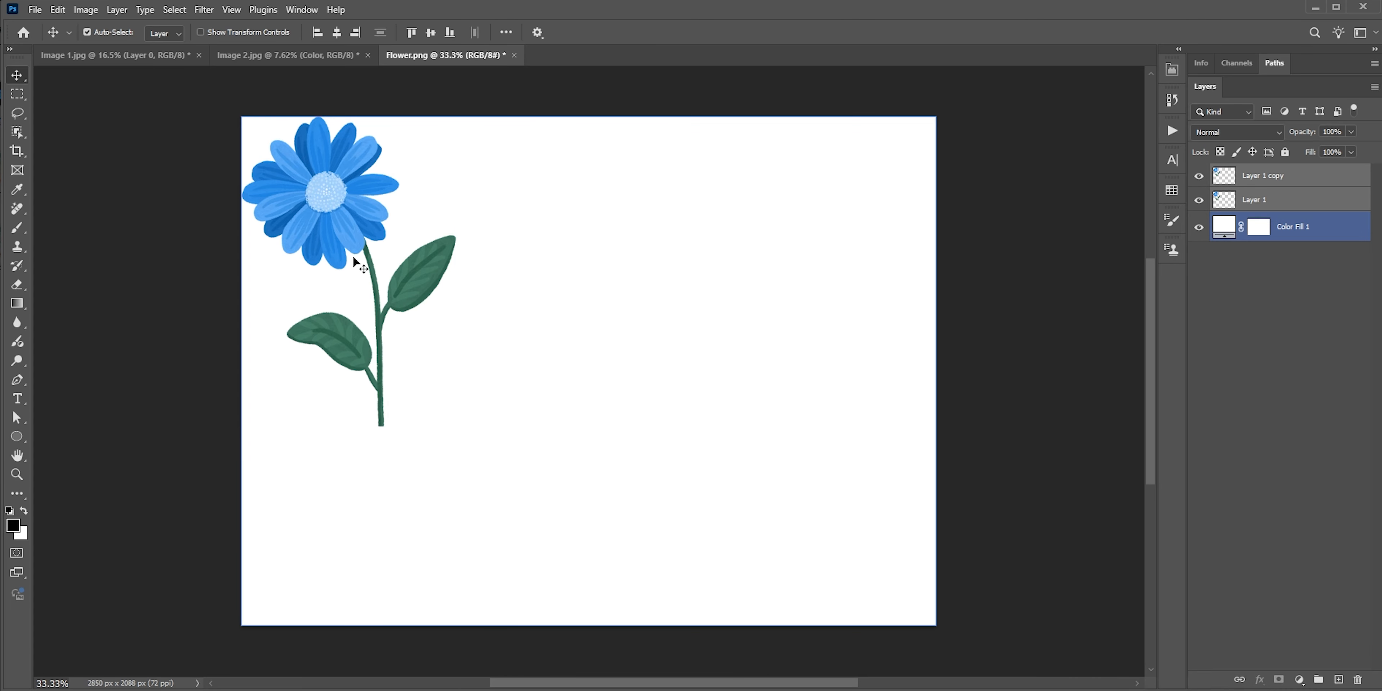
{"action": "left_click_drag", "start_coordinate": [329, 249], "coordinate": [569, 283]}
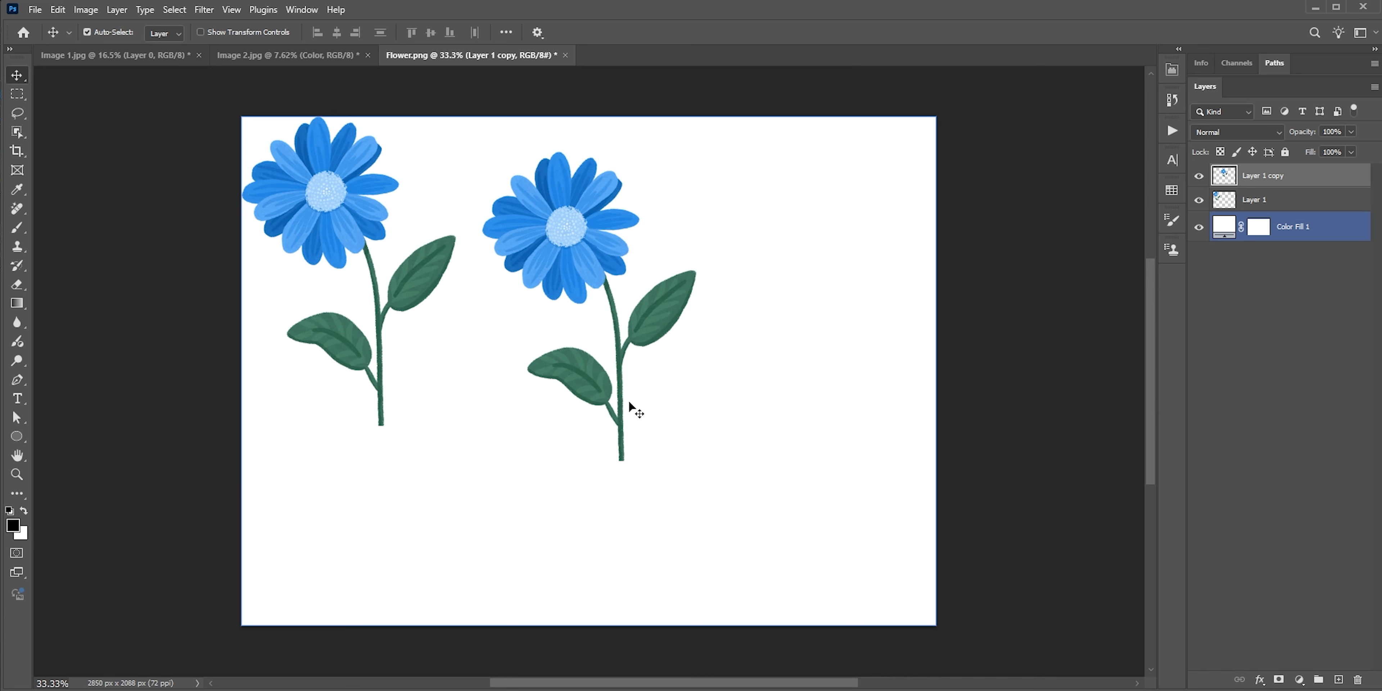
Switch to Image 1.jpg and place the Short Hair image from the Desktop over the woman, scaled to about 237%
{"action": "left_click", "coordinate": [68, 53]}
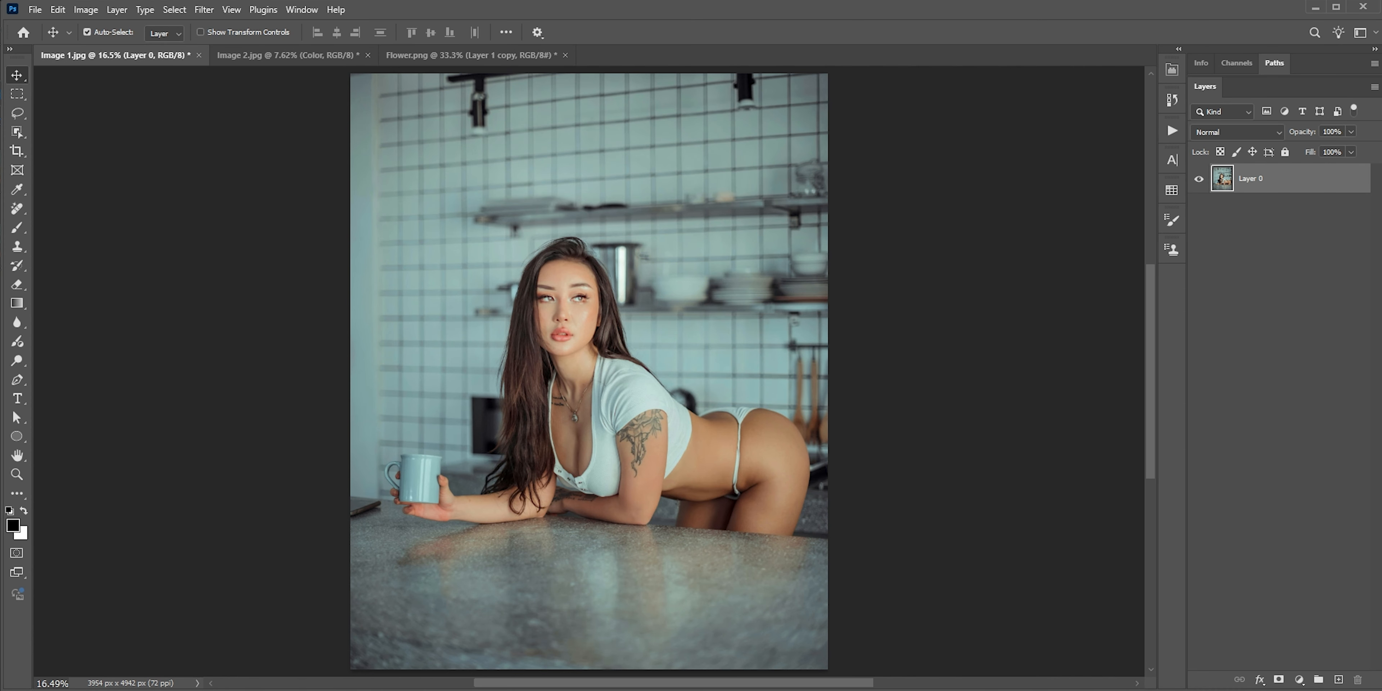
{"action": "key", "text": "alt+Tab"}
{"action": "left_click", "coordinate": [858, 273]}
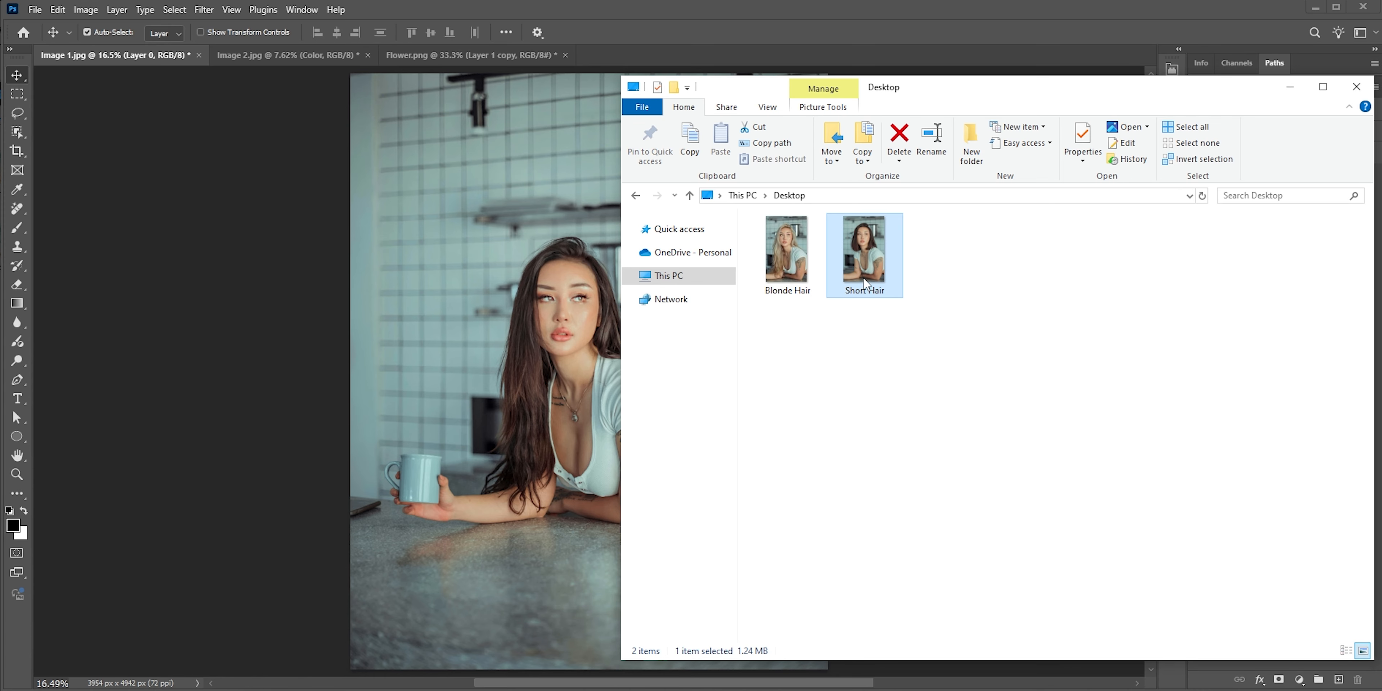
{"action": "left_click_drag", "start_coordinate": [870, 276], "coordinate": [544, 326]}
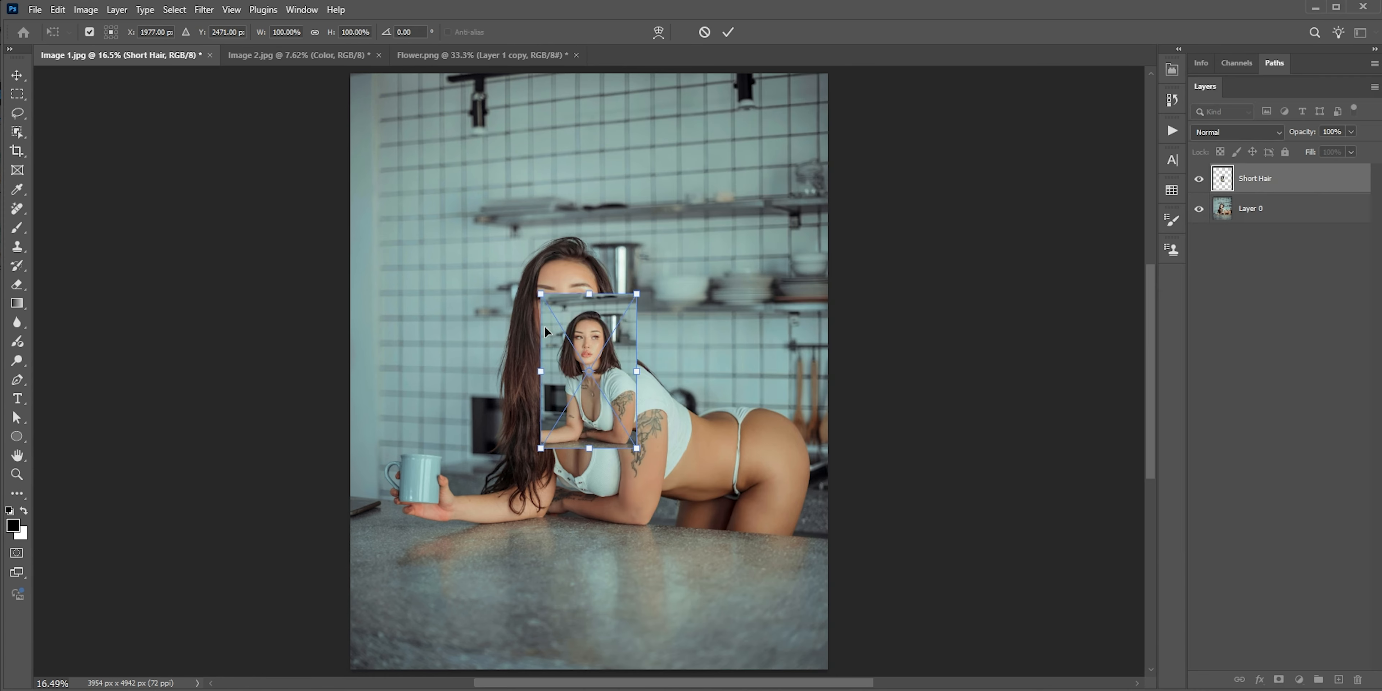
{"action": "left_click_drag", "start_coordinate": [637, 296], "coordinate": [703, 189]}
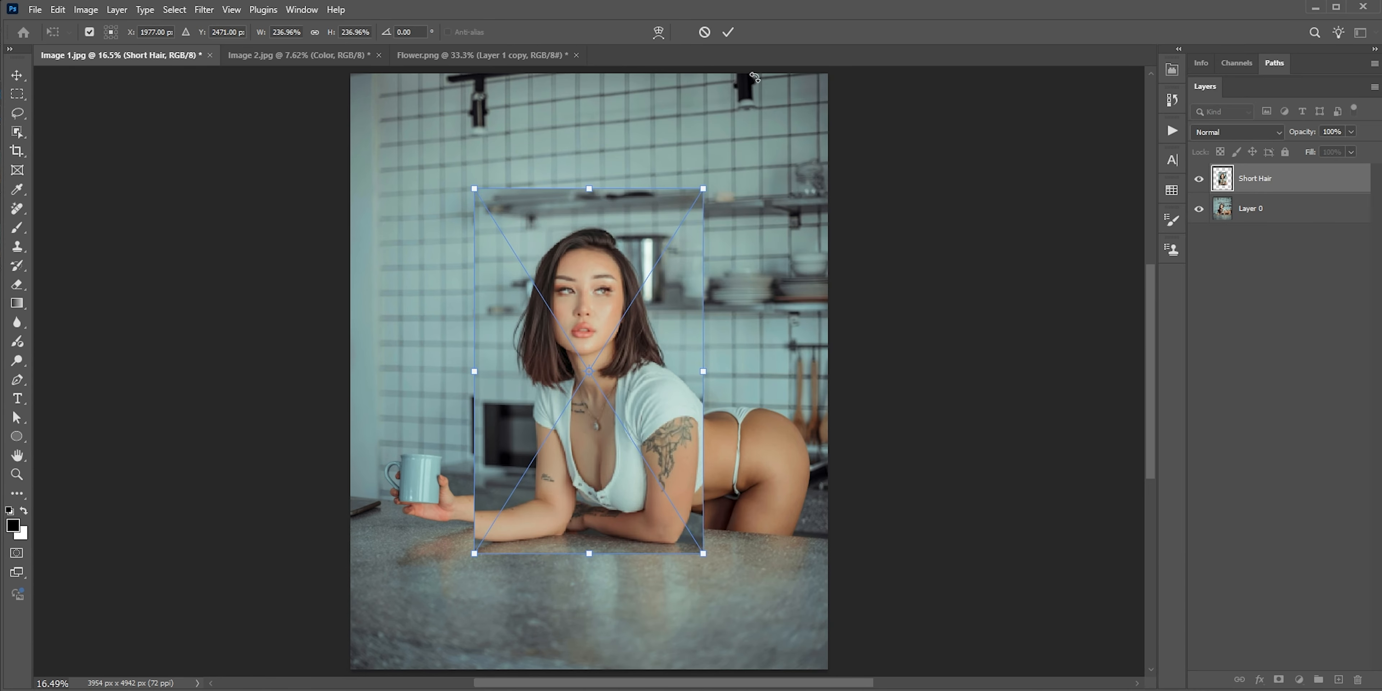
{"action": "left_click", "coordinate": [737, 32]}
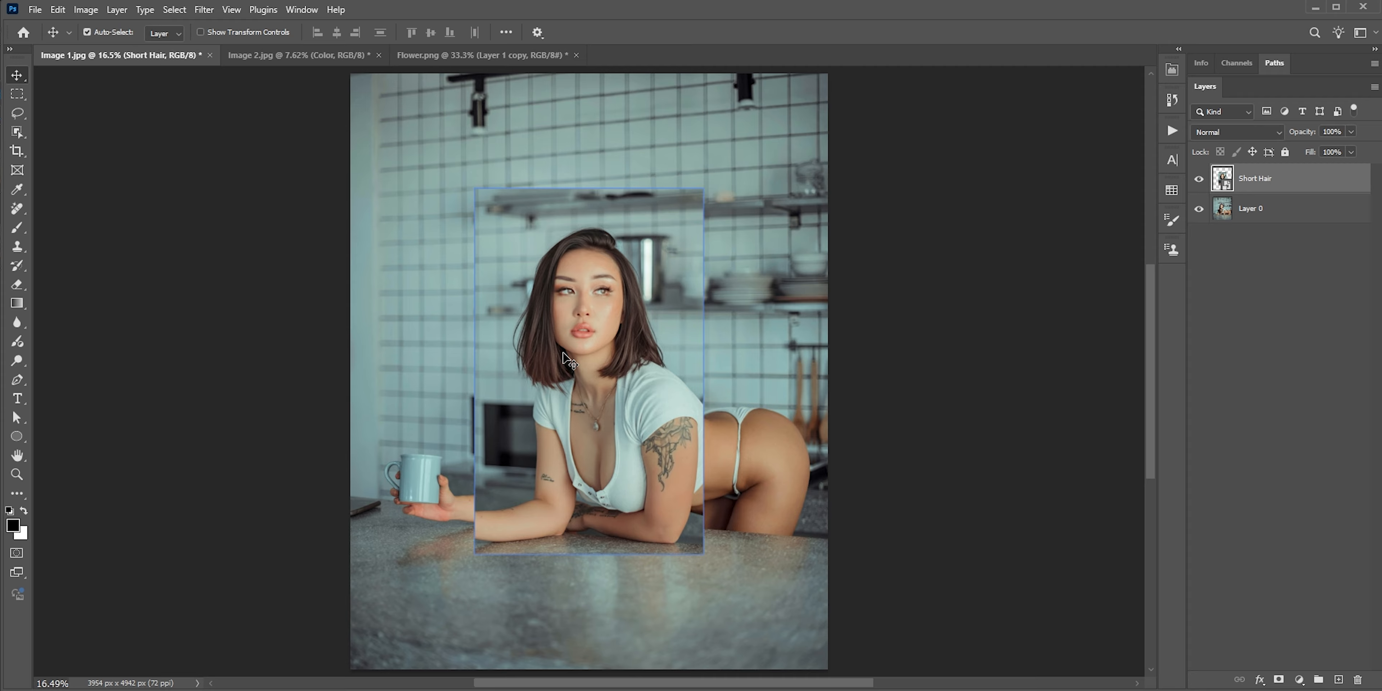
Try lining up the Short Hair layer by eye at 52% opacity and restore its opacity to 100%
{"action": "mouse_move", "coordinate": [563, 353]}
{"action": "left_mouse_down"}
{"action": "mouse_move", "coordinate": [692, 346]}
{"action": "mouse_move", "coordinate": [555, 358]}
{"action": "left_mouse_up"}
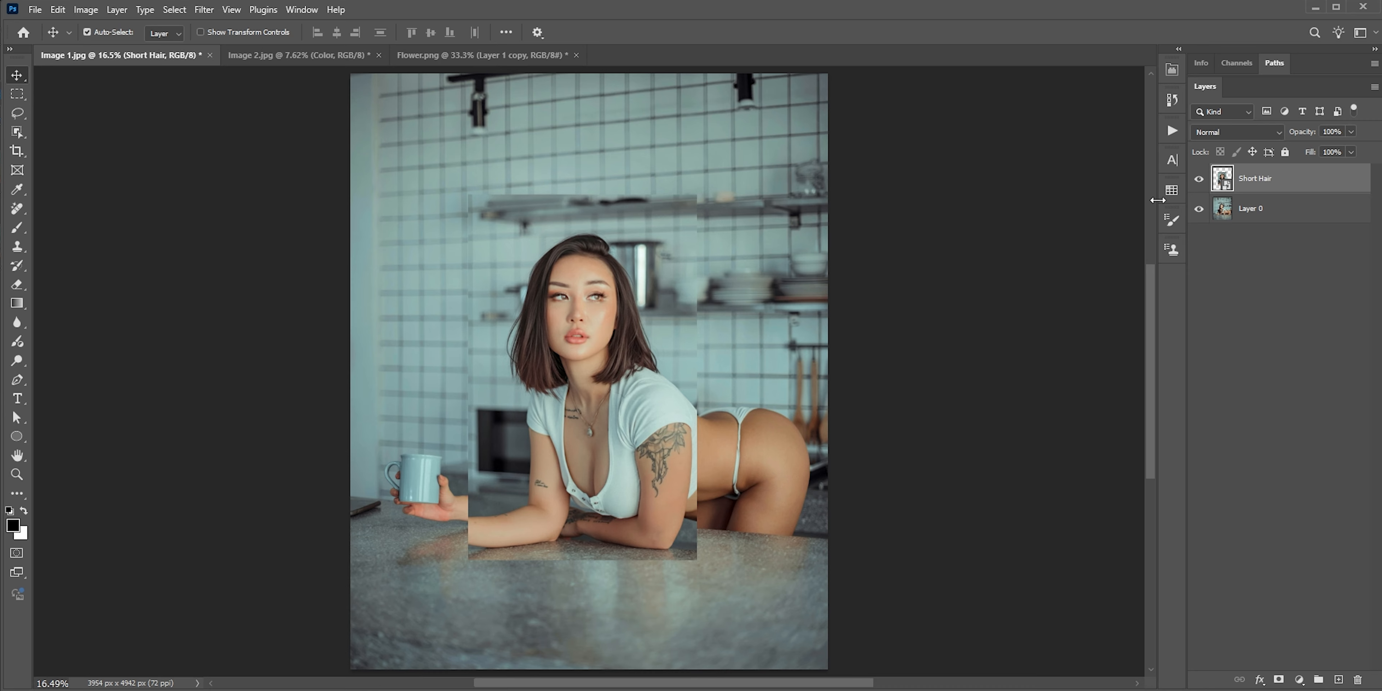
{"action": "left_click_drag", "start_coordinate": [1300, 136], "coordinate": [1268, 134]}
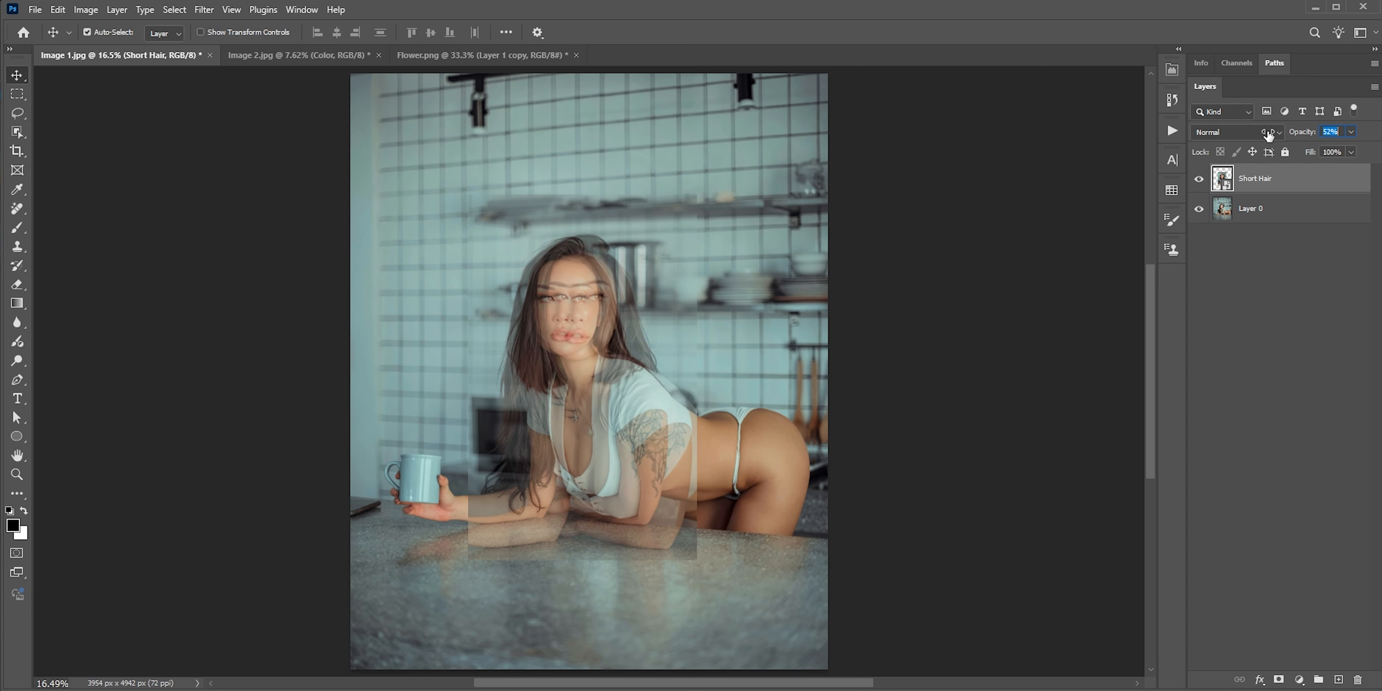
{"action": "mouse_move", "coordinate": [590, 365]}
{"action": "left_mouse_down"}
{"action": "mouse_move", "coordinate": [614, 339]}
{"action": "mouse_move", "coordinate": [580, 358]}
{"action": "left_mouse_up"}
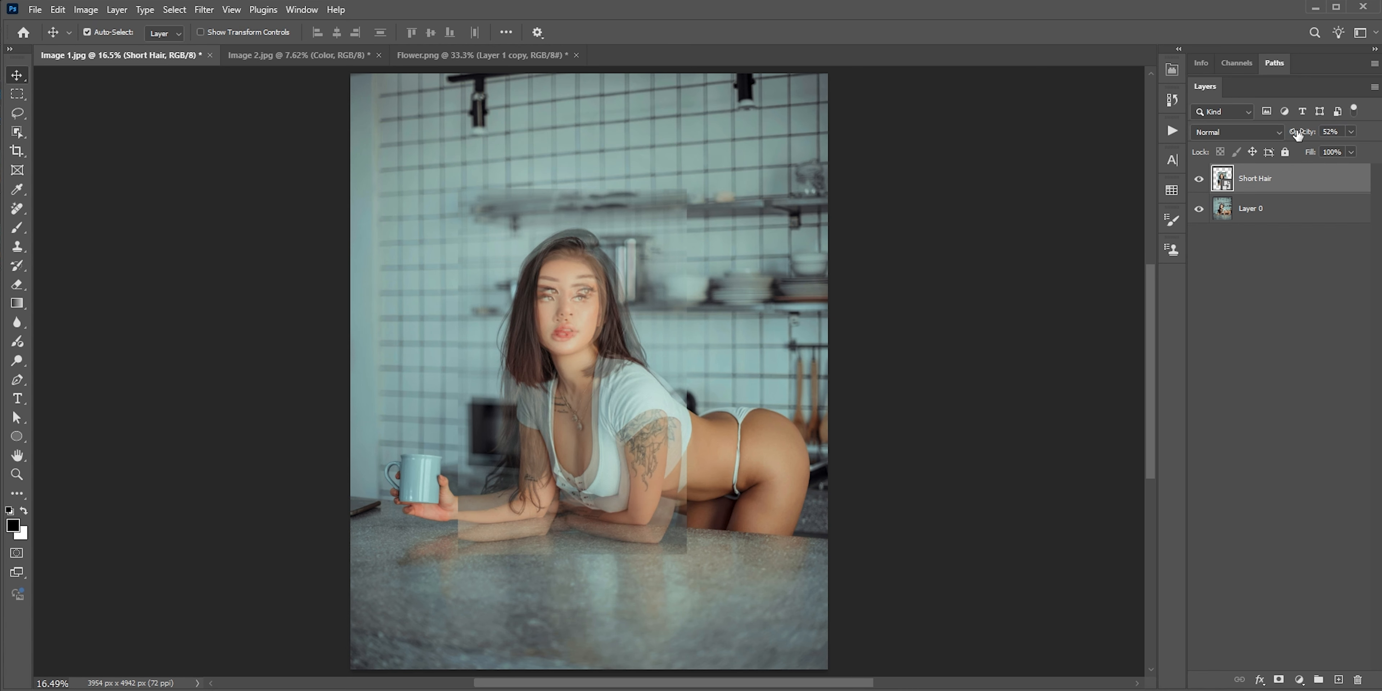
{"action": "left_click_drag", "start_coordinate": [1296, 134], "coordinate": [1332, 135]}
Try lining up the Short Hair layer with the Difference blend mode and set the blend mode back to Normal
{"action": "left_click", "coordinate": [1237, 134]}
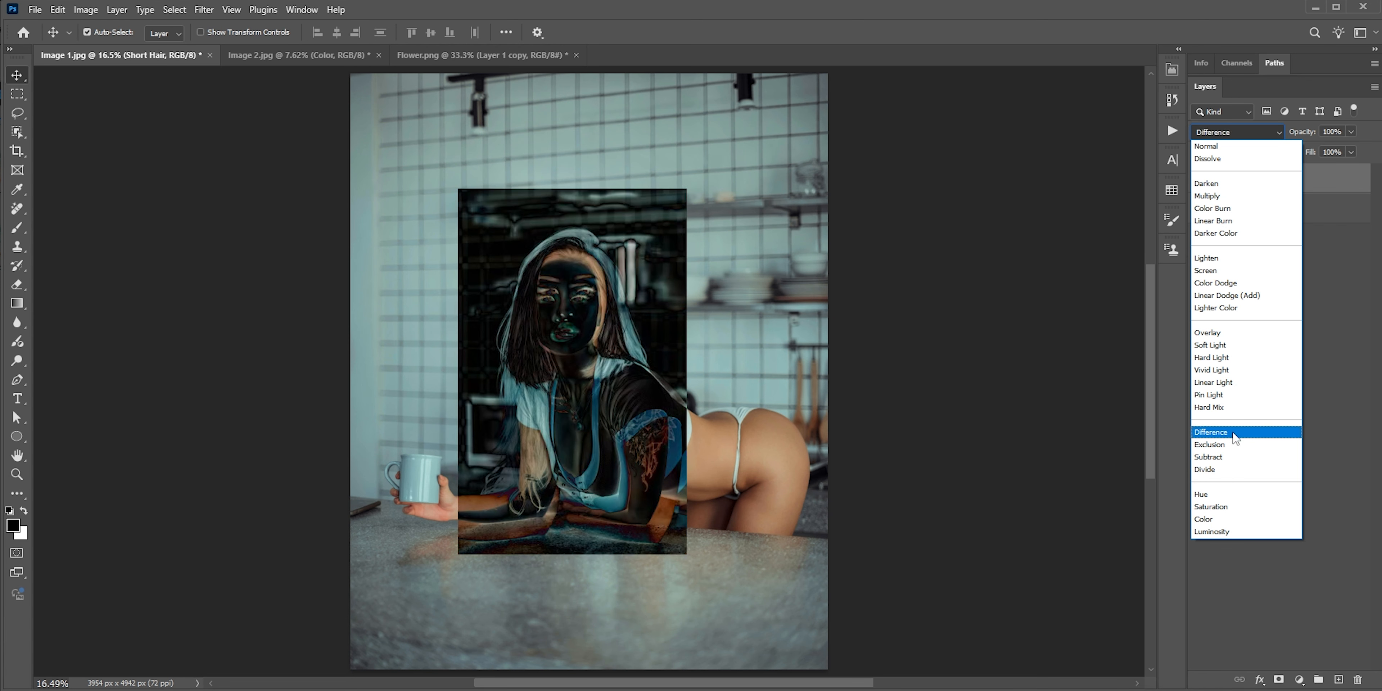
{"action": "left_click", "coordinate": [1235, 437]}
{"action": "mouse_move", "coordinate": [570, 377]}
{"action": "left_mouse_down"}
{"action": "mouse_move", "coordinate": [572, 403]}
{"action": "mouse_move", "coordinate": [576, 391]}
{"action": "left_mouse_up"}
{"action": "left_click", "coordinate": [1226, 133]}
{"action": "left_click", "coordinate": [1224, 132]}
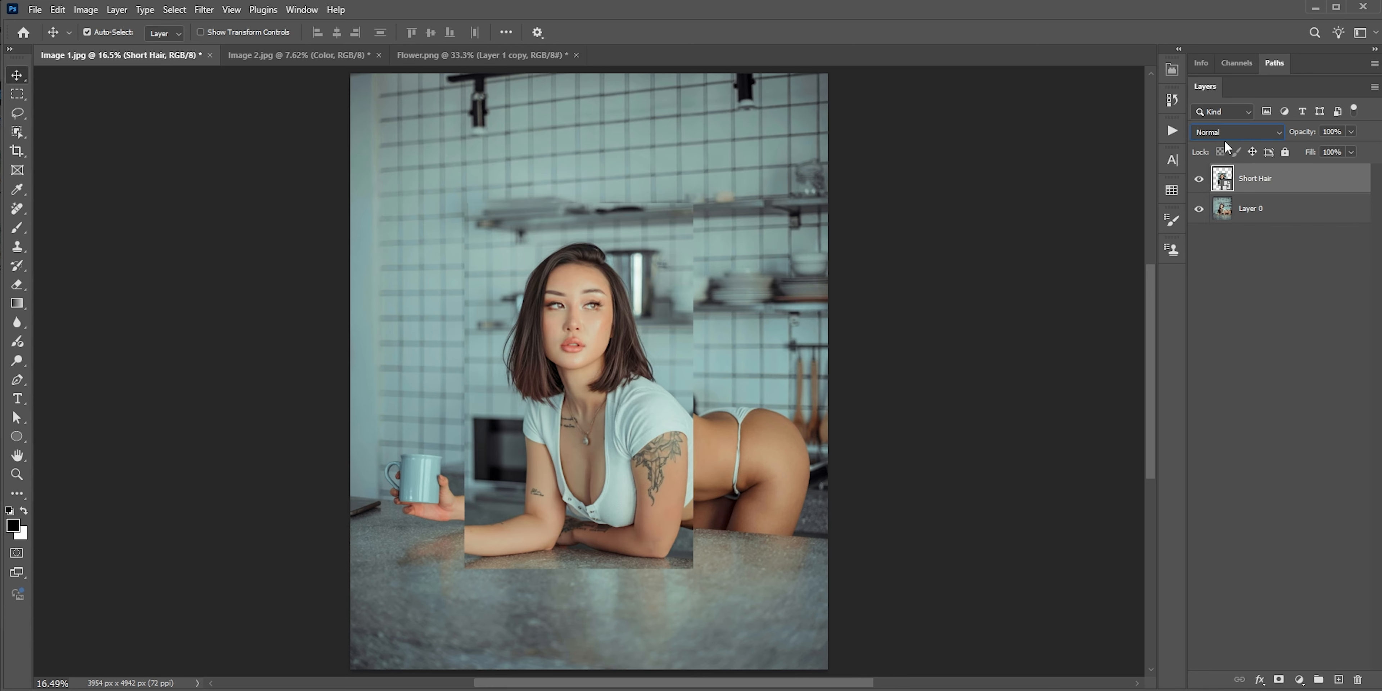
Move the Short Hair image off to the right and try to auto-align it with Layer 0
{"action": "left_click_drag", "start_coordinate": [535, 391], "coordinate": [662, 379]}
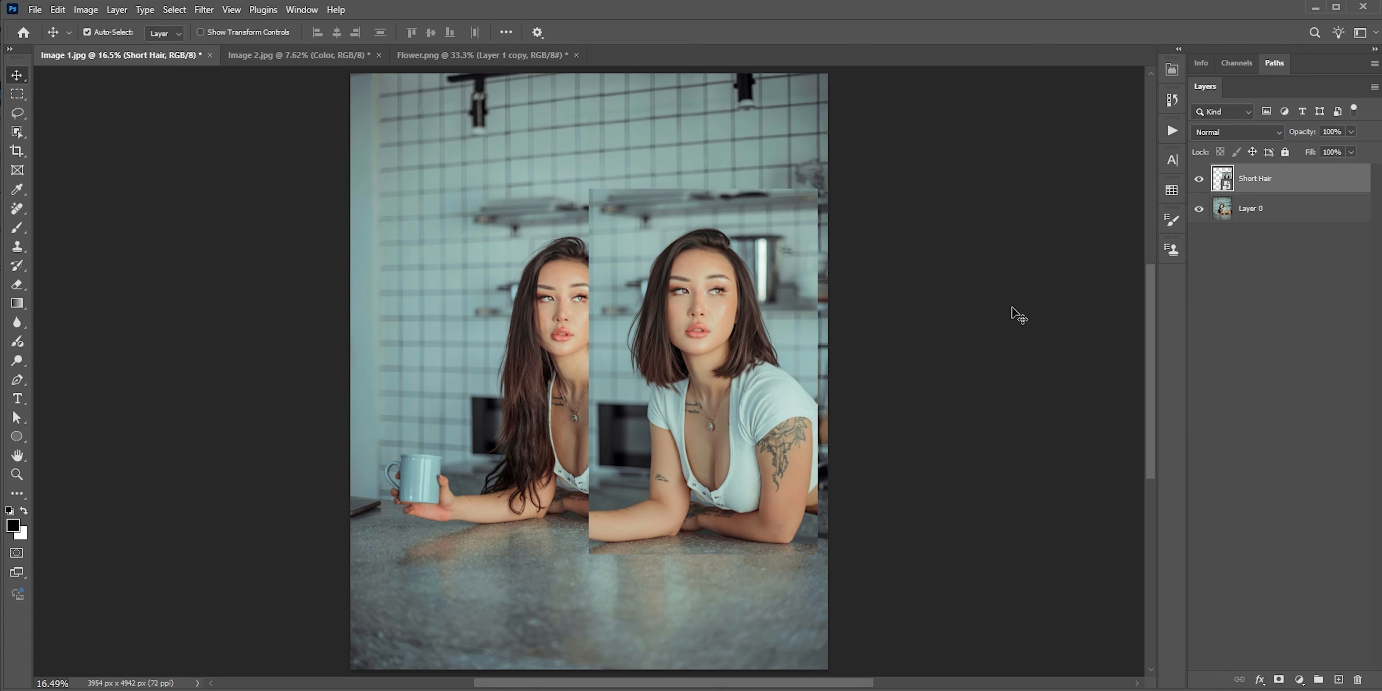
{"action": "left_click", "coordinate": [1282, 213]}
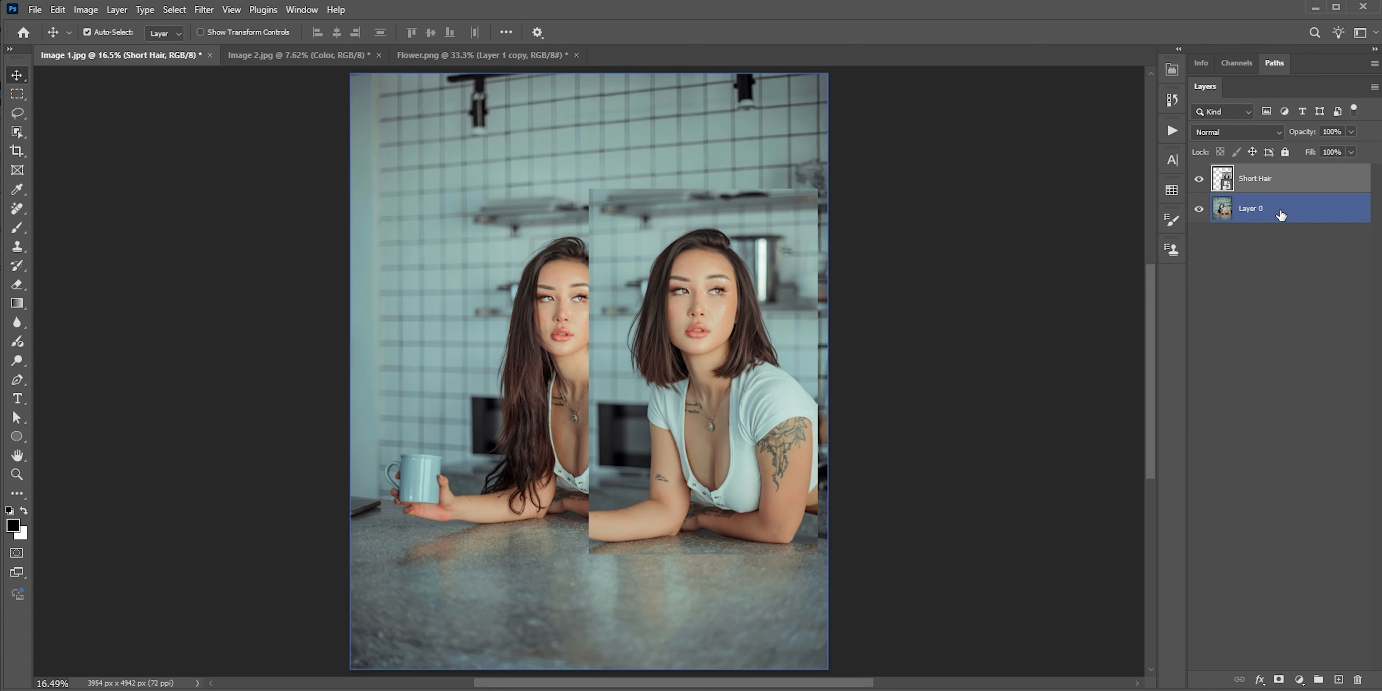
{"action": "left_click", "coordinate": [1282, 214], "text": "ctrl"}
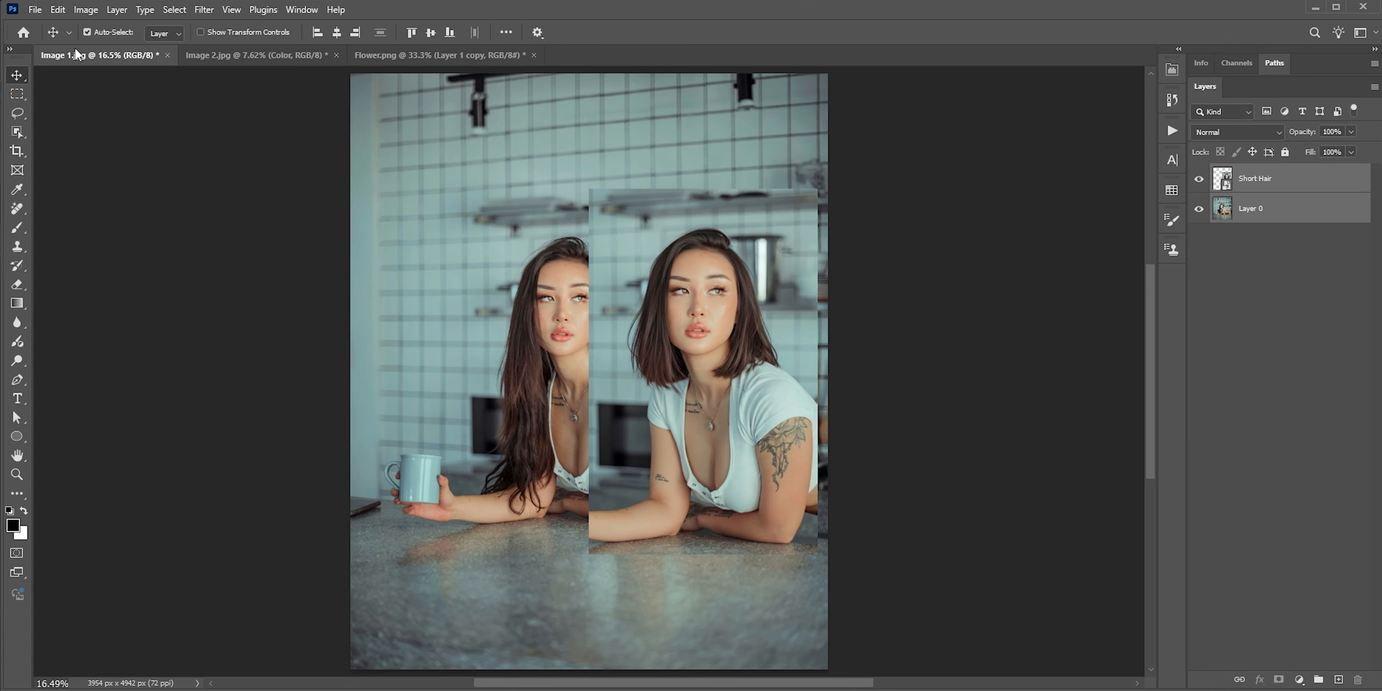
{"action": "left_click", "coordinate": [58, 10]}
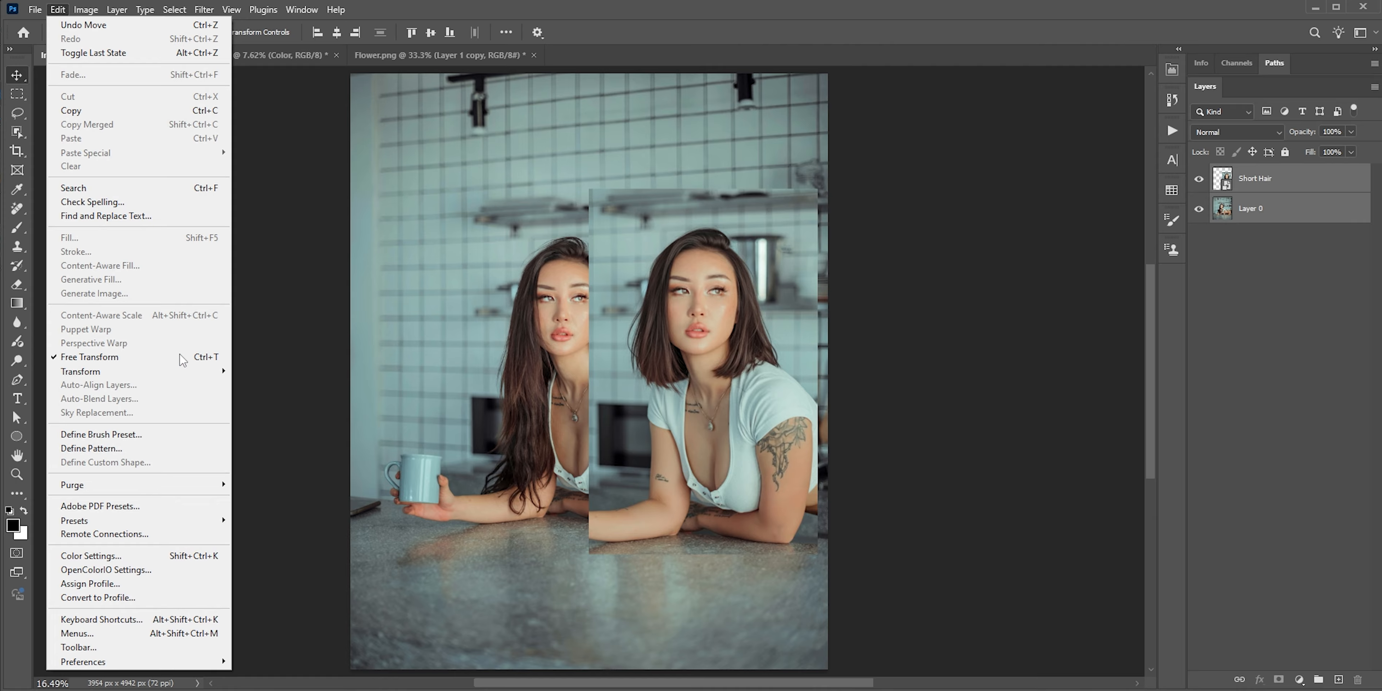
{"action": "left_click", "coordinate": [479, 18]}
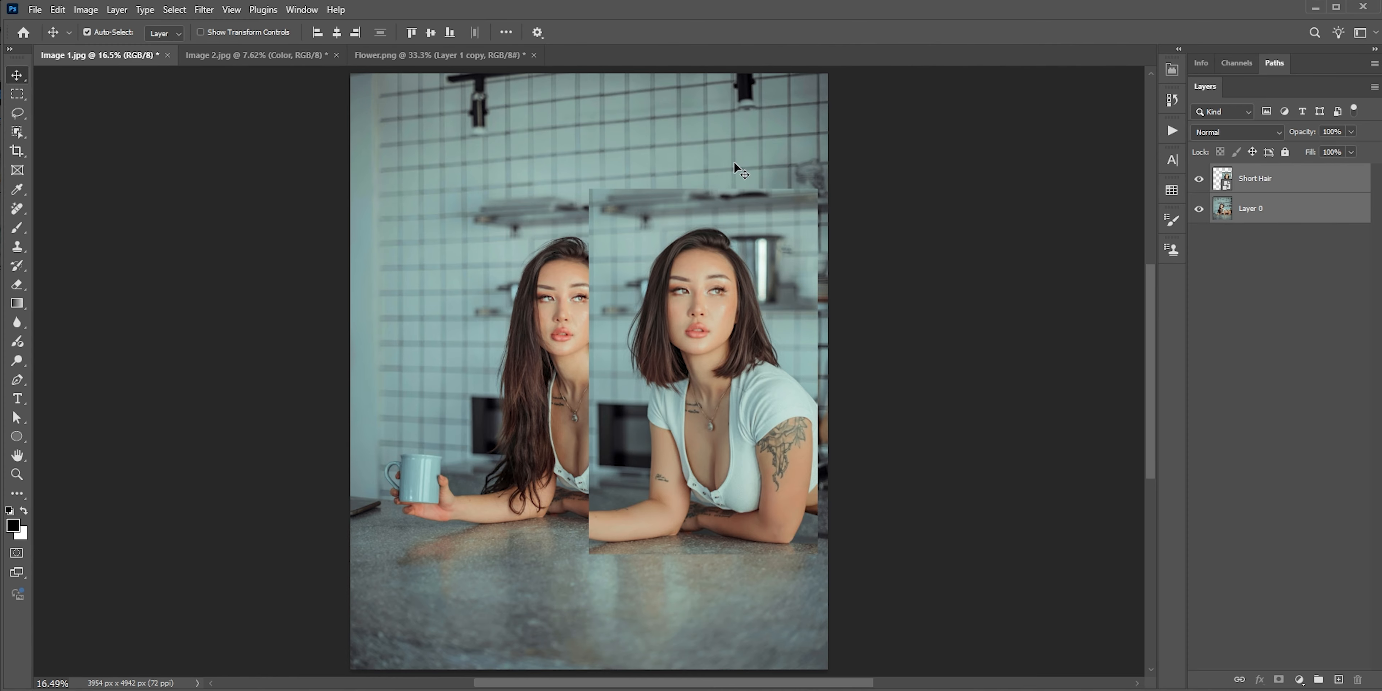
Rasterize the Short Hair layer and auto-align it with Layer 0 using the Auto projection
{"action": "right_click", "coordinate": [1253, 185]}
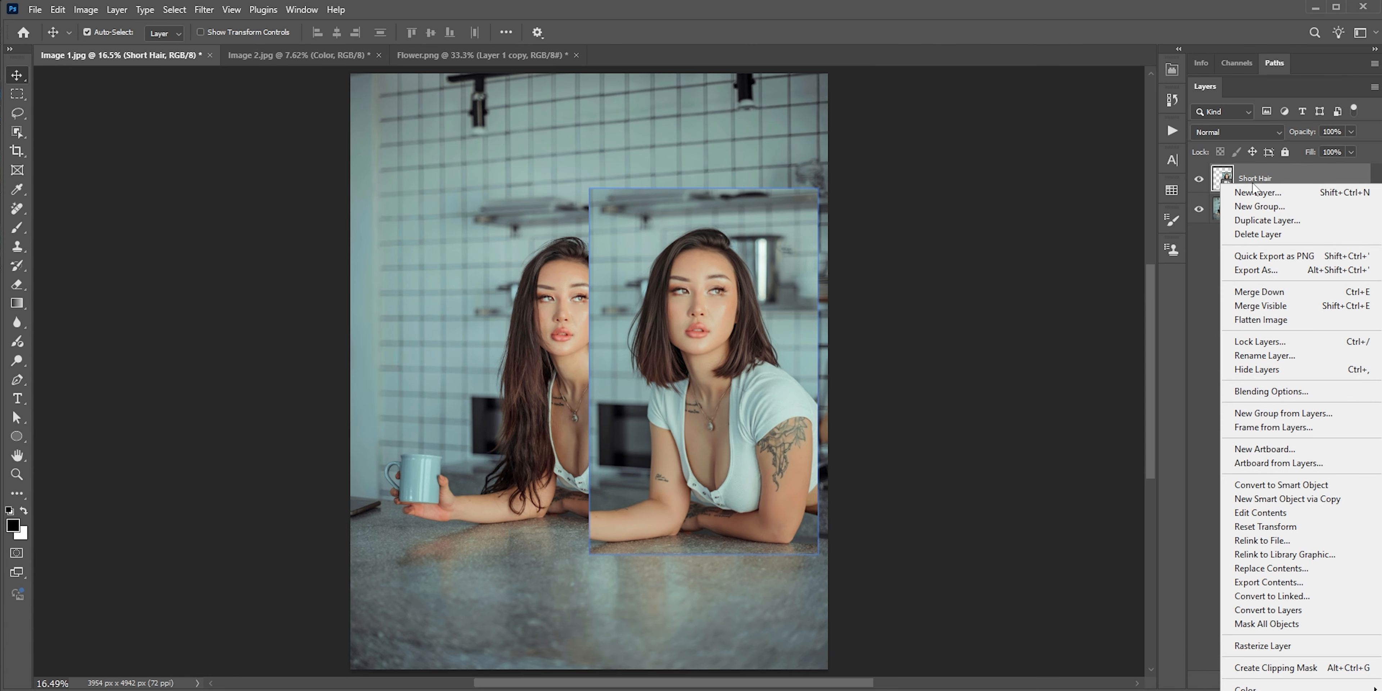
{"action": "left_click", "coordinate": [1271, 647]}
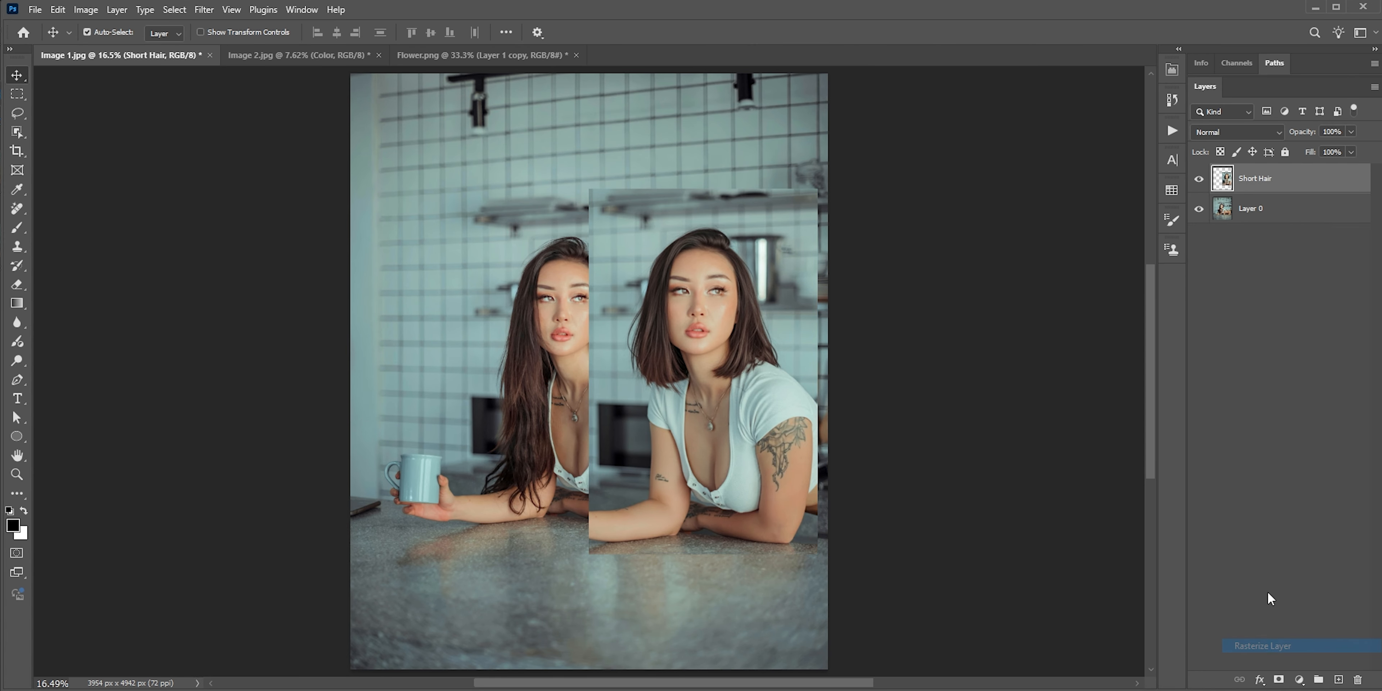
{"action": "left_click", "coordinate": [1272, 207], "text": "ctrl"}
{"action": "left_click", "coordinate": [58, 10]}
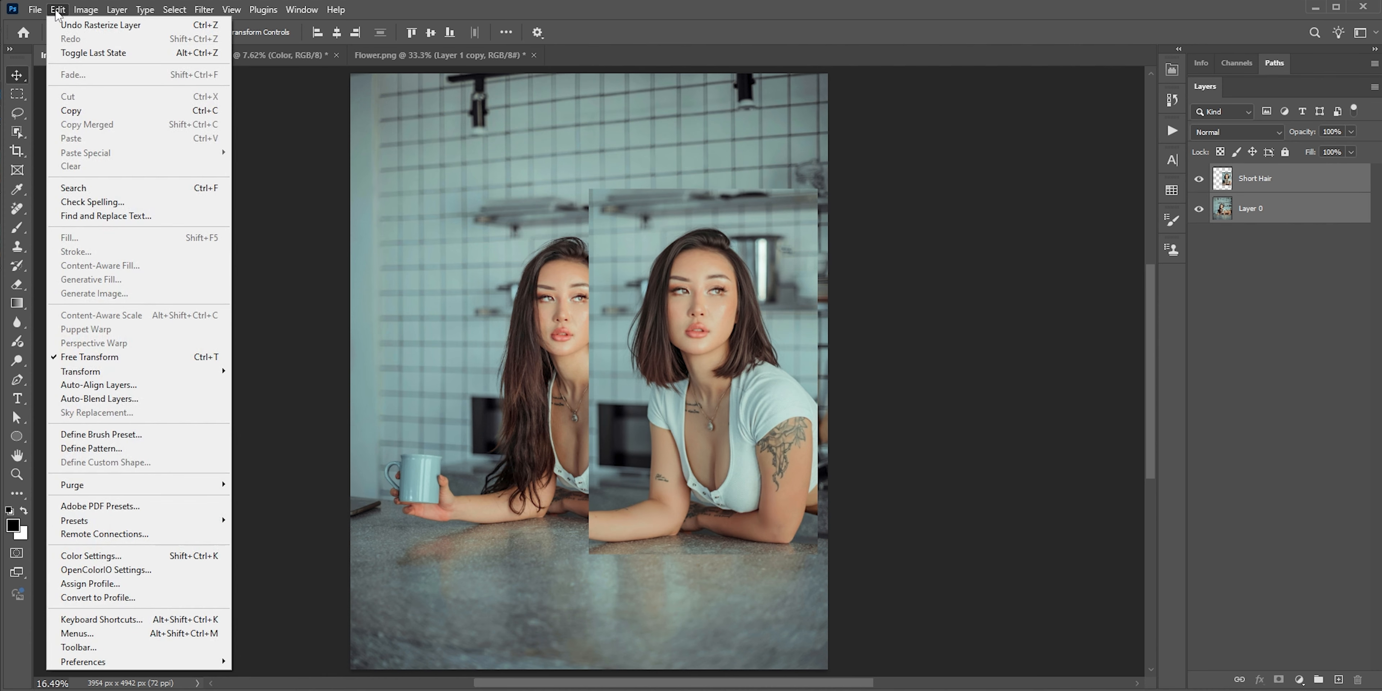
{"action": "left_click", "coordinate": [118, 386]}
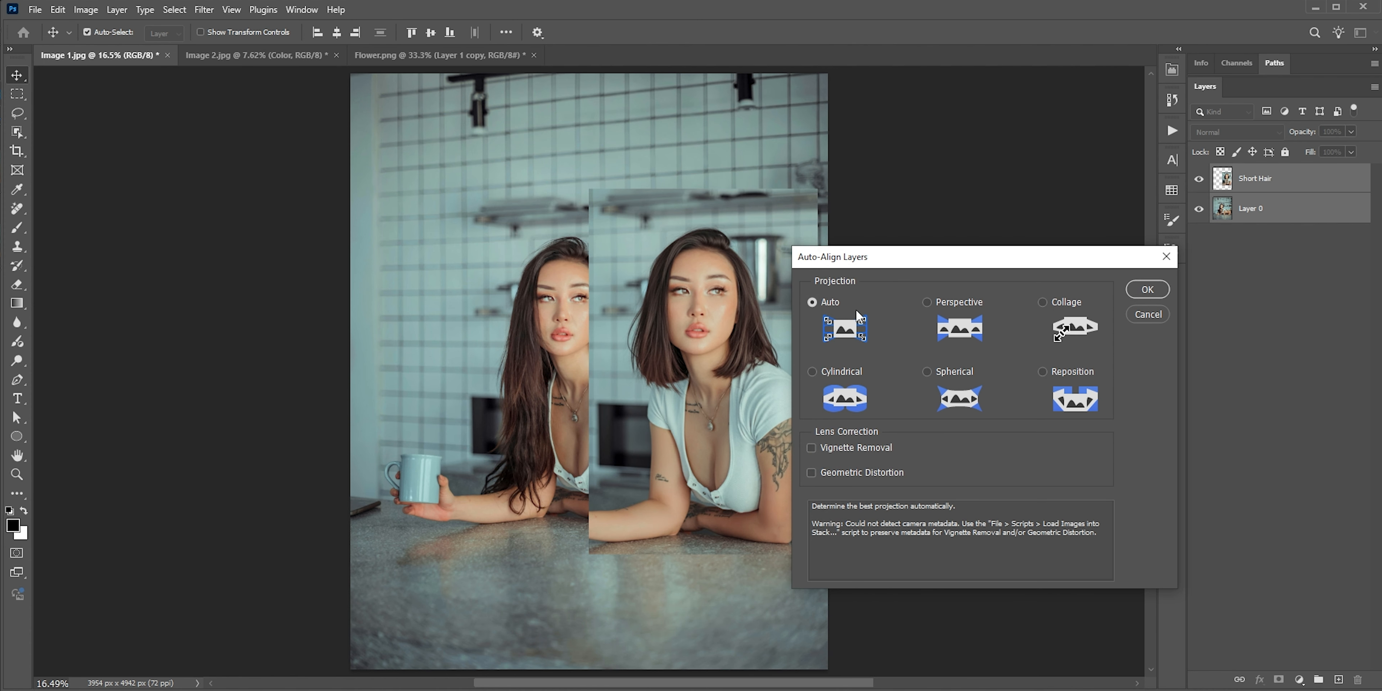
{"action": "left_click", "coordinate": [1145, 290]}
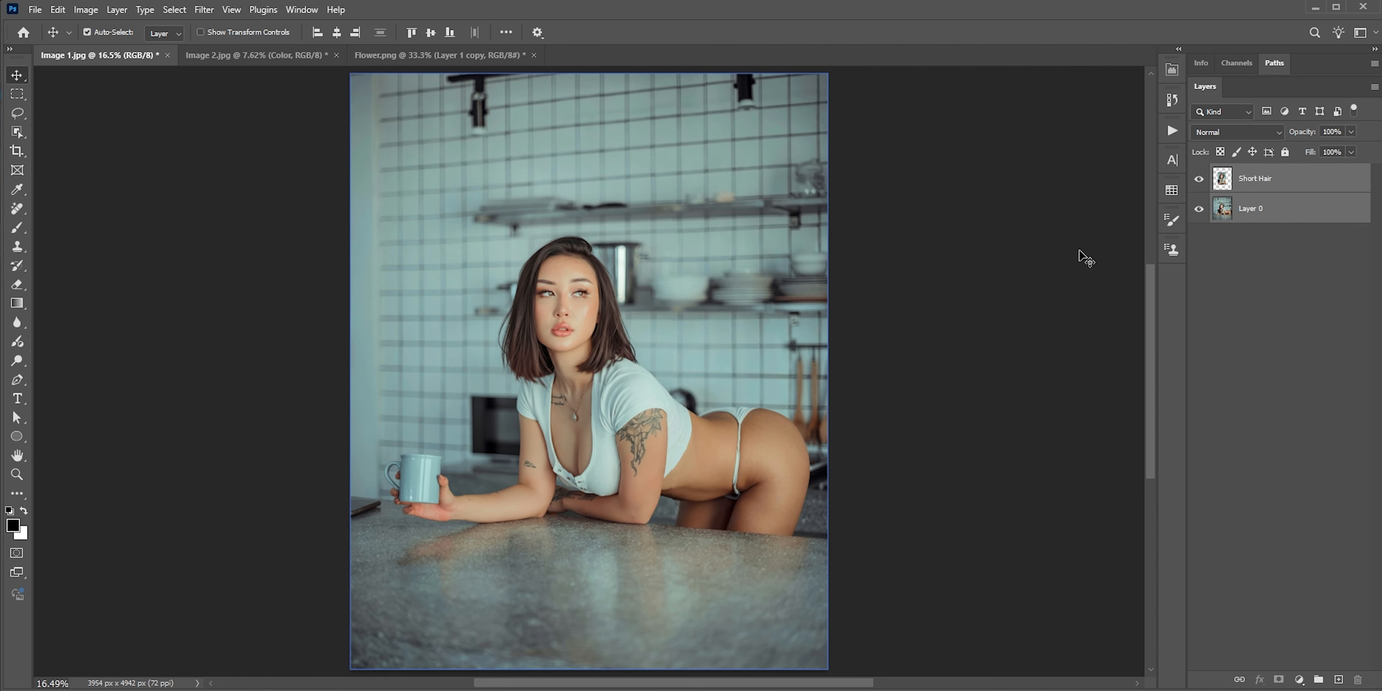
Compare the photo with and without the Short Hair layer and examine the alignment up close around the head and shelves
{"action": "left_click", "coordinate": [1199, 179]}
{"action": "left_click", "coordinate": [1198, 182]}
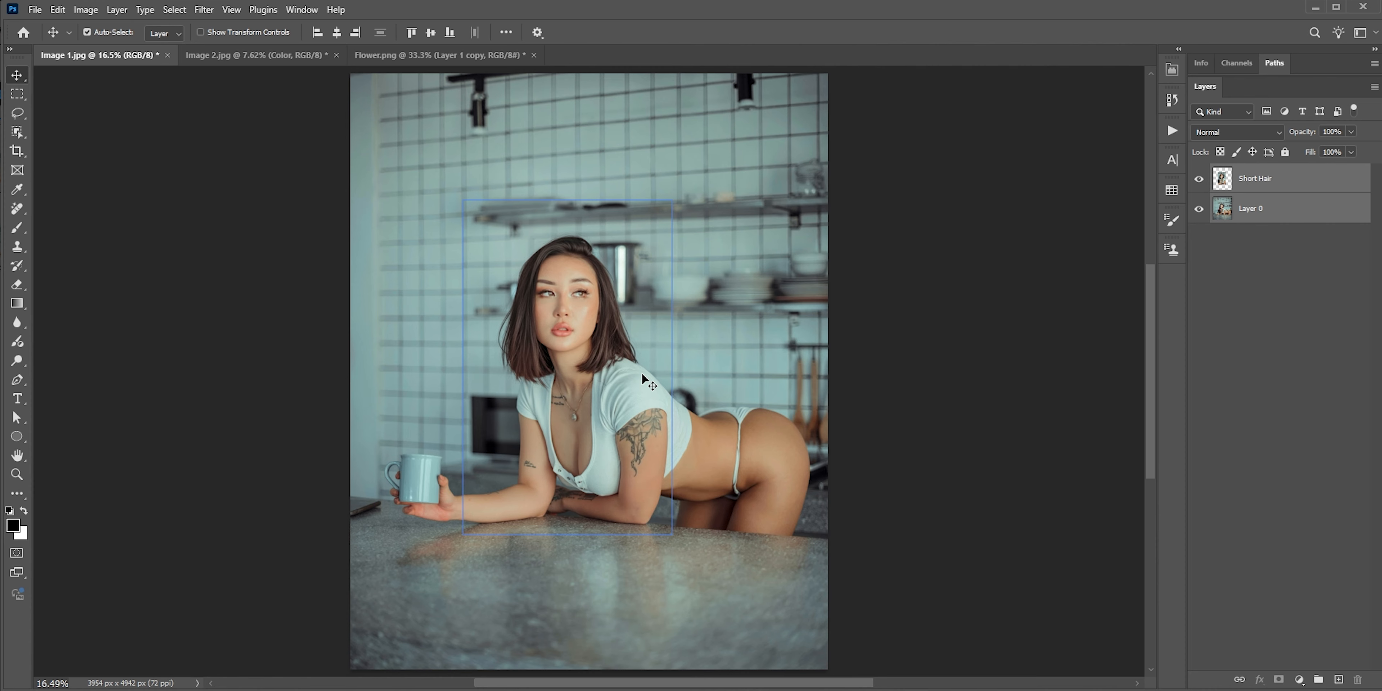
{"action": "scroll", "coordinate": [644, 244], "scroll_direction": "up", "scroll_amount": 5}
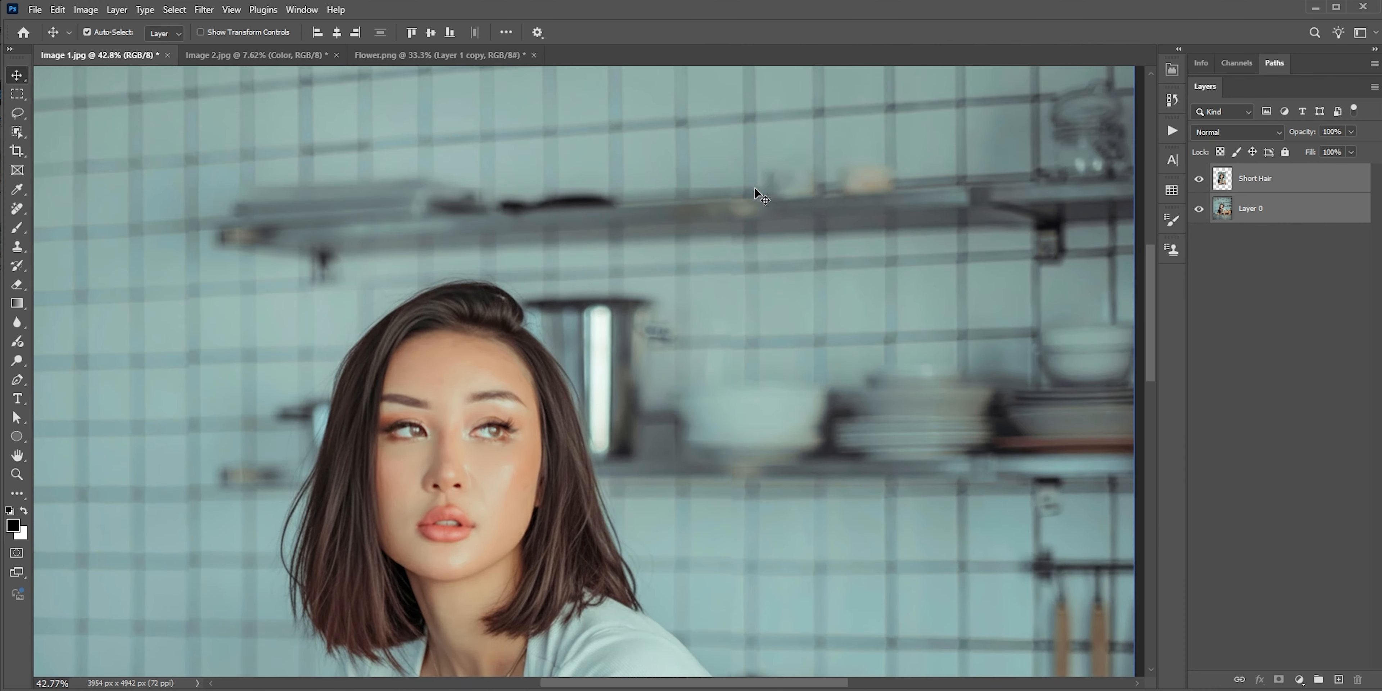
{"action": "scroll", "coordinate": [265, 227], "scroll_direction": "down", "scroll_amount": 6}
{"action": "left_click_drag", "start_coordinate": [333, 311], "coordinate": [475, 312]}
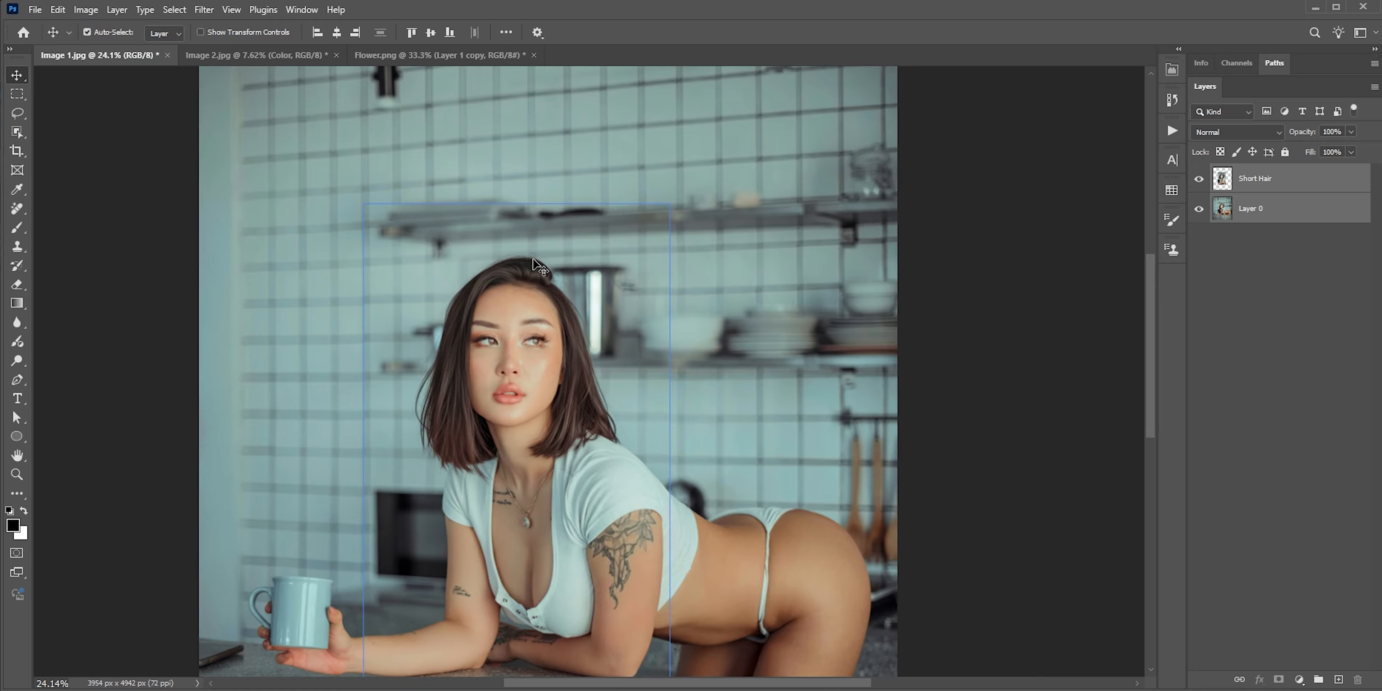
Add a layer mask to the Short Hair layer and paint black with a soft brush around the head to blend the edges
{"action": "left_click", "coordinate": [1288, 179]}
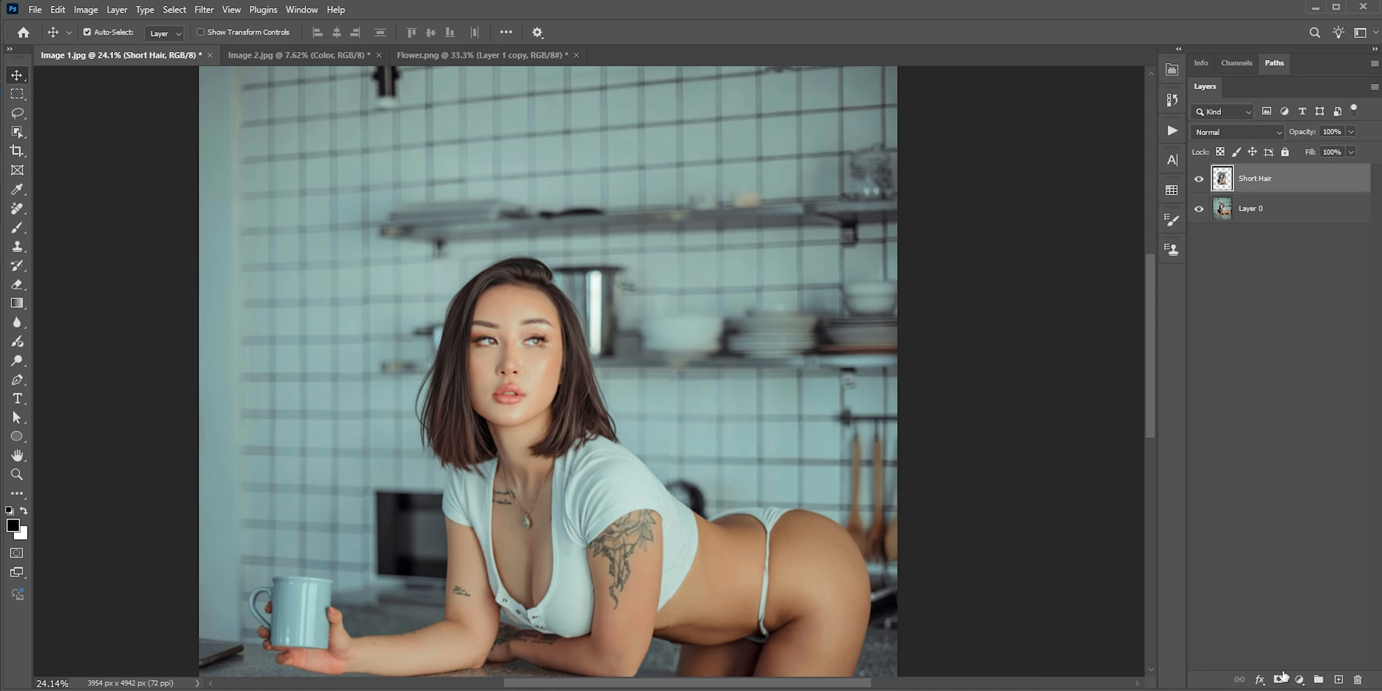
{"action": "left_click", "coordinate": [1280, 679]}
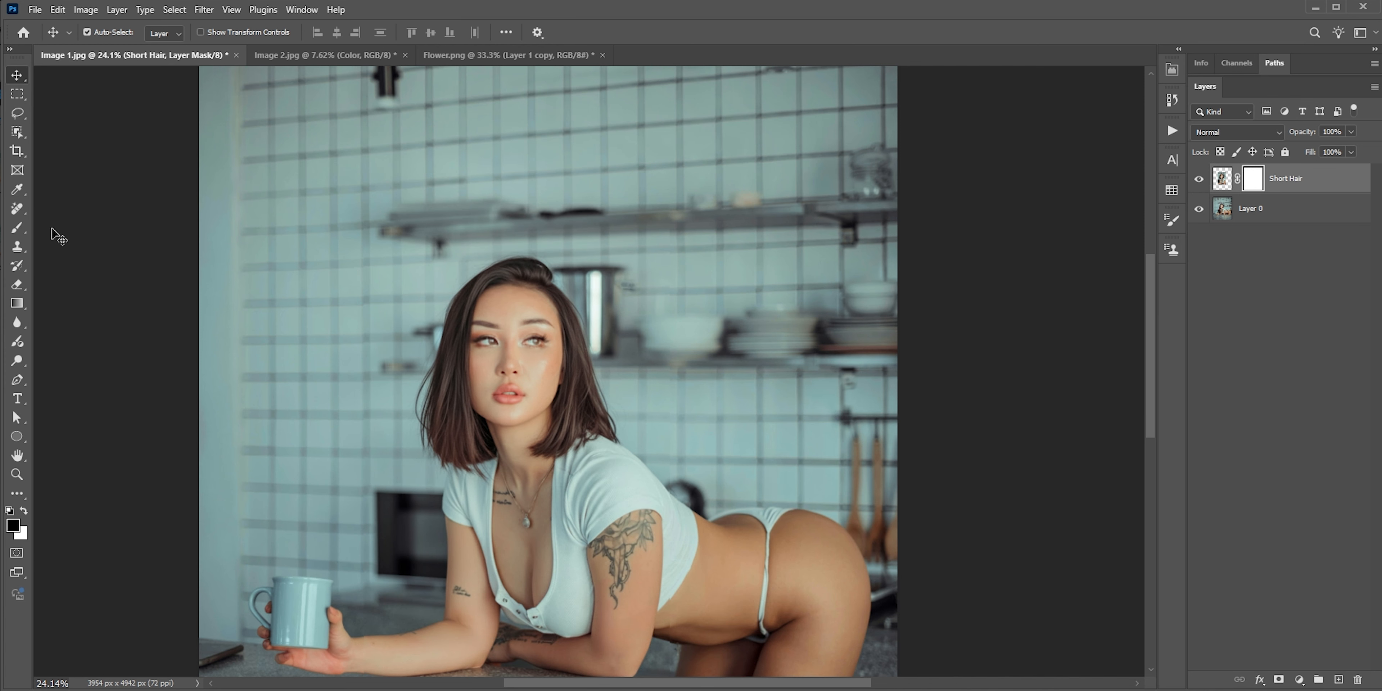
{"action": "left_click", "coordinate": [18, 227]}
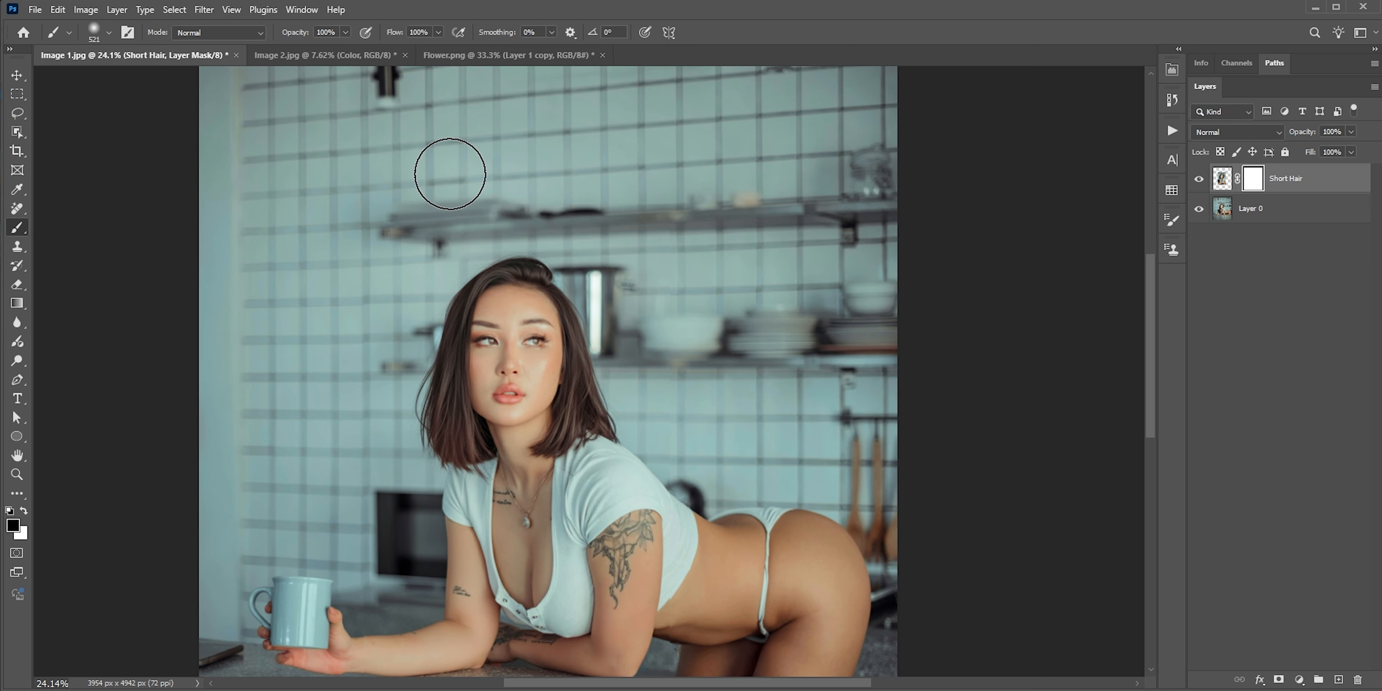
{"action": "mouse_move", "coordinate": [685, 339]}
{"action": "left_mouse_down"}
{"action": "mouse_move", "coordinate": [503, 139]}
{"action": "mouse_move", "coordinate": [330, 317]}
{"action": "left_mouse_up"}
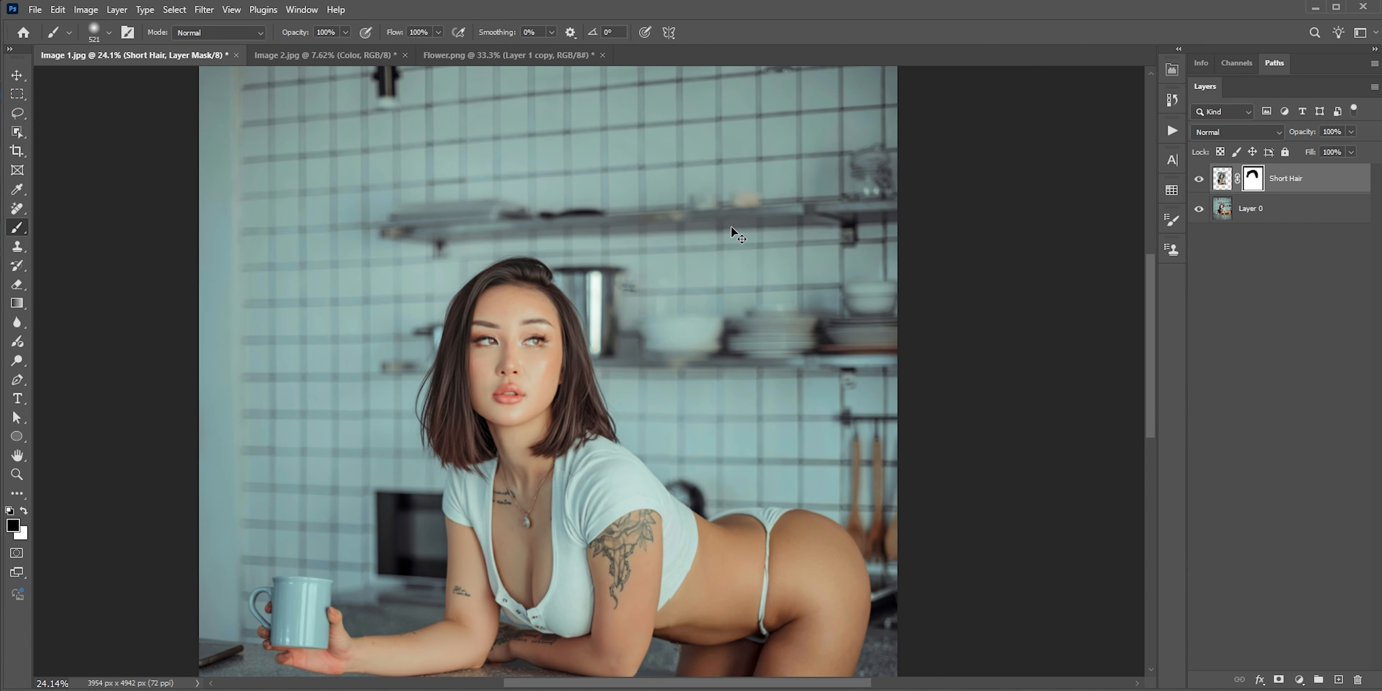
{"action": "scroll", "coordinate": [731, 226], "scroll_direction": "down", "scroll_amount": 2}
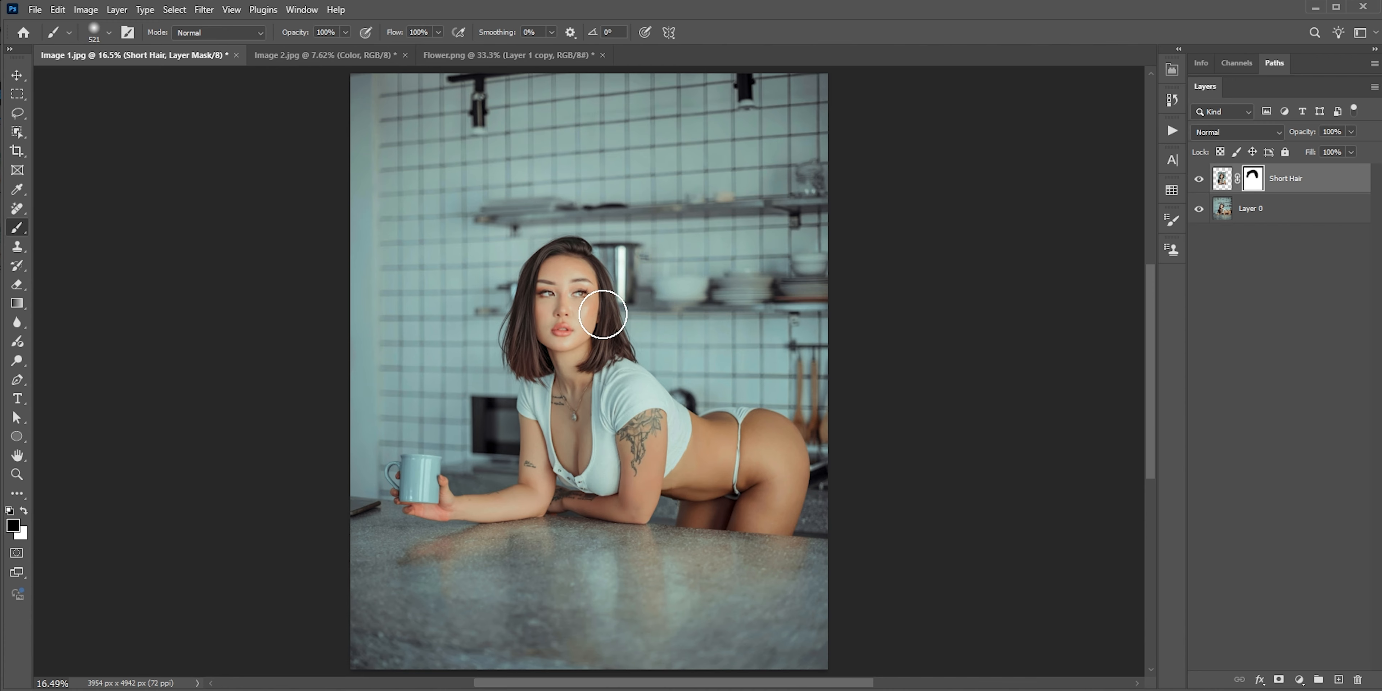
Delete the masked Short Hair layer and place the Blonde Hair and Short Hair images from the Desktop, both enlarged over the woman
{"action": "left_click", "coordinate": [1323, 182]}
{"action": "key", "text": "Delete"}
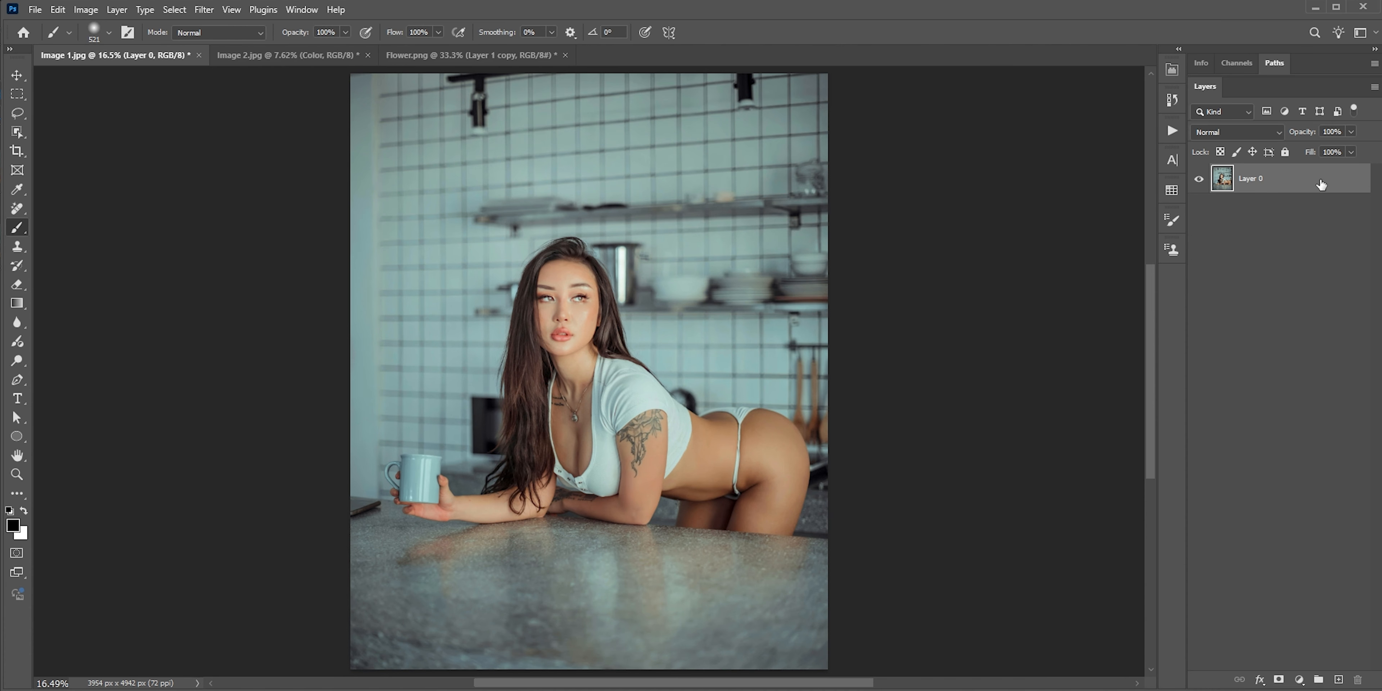
{"action": "key", "text": "alt+Tab"}
{"action": "left_click_drag", "start_coordinate": [897, 321], "coordinate": [750, 212]}
{"action": "left_click_drag", "start_coordinate": [808, 284], "coordinate": [557, 337]}
{"action": "left_click_drag", "start_coordinate": [638, 294], "coordinate": [699, 198]}
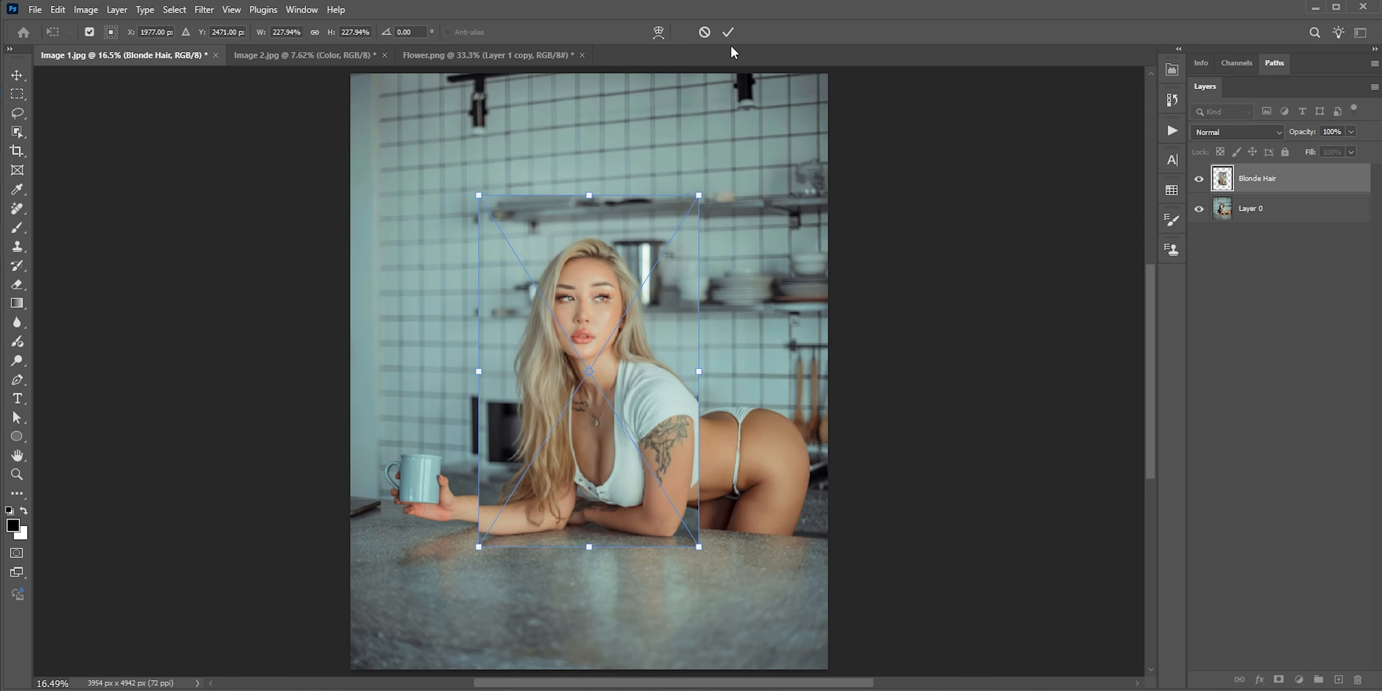
{"action": "left_click", "coordinate": [728, 37]}
{"action": "left_click_drag", "start_coordinate": [637, 294], "coordinate": [710, 178]}
{"action": "left_click", "coordinate": [725, 35]}
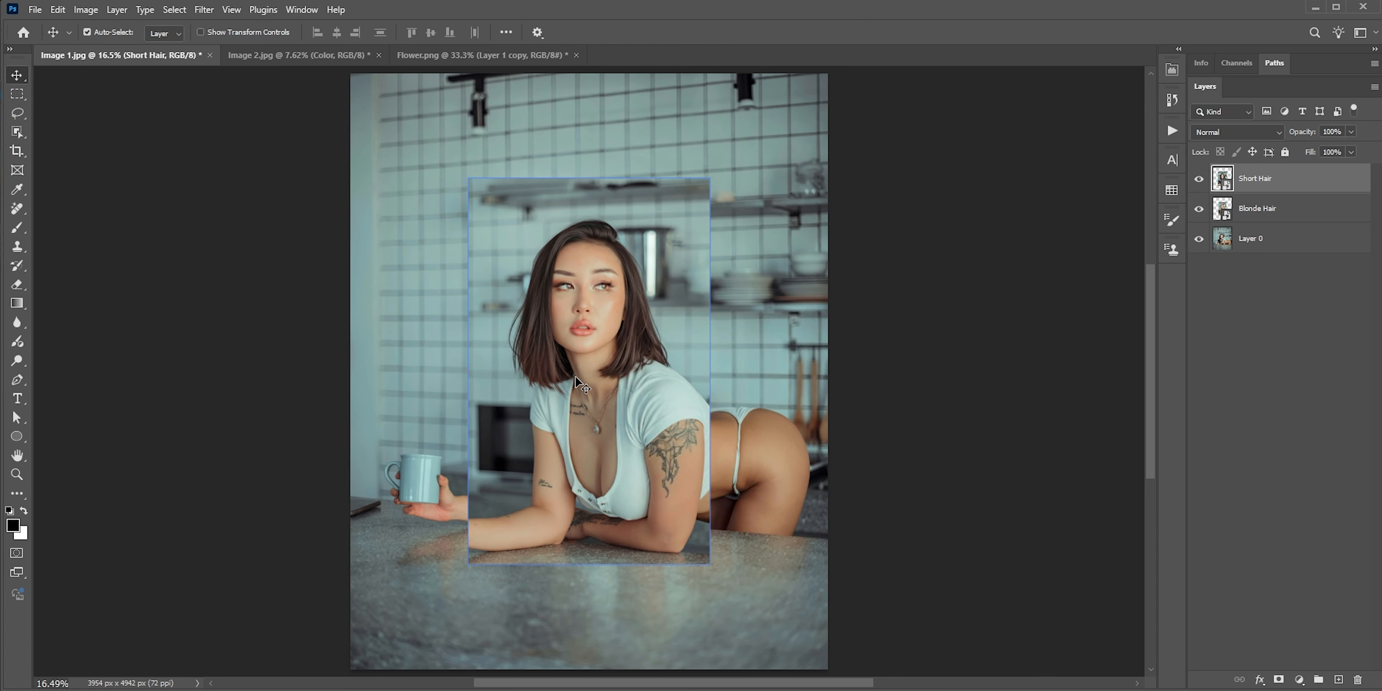
Move the Blonde Hair image to the photo's lower left and the Short Hair image to its lower right
{"action": "left_click_drag", "start_coordinate": [579, 388], "coordinate": [449, 529]}
{"action": "left_click", "coordinate": [578, 407]}
{"action": "left_click_drag", "start_coordinate": [708, 424], "coordinate": [676, 477]}
Rasterize the Blonde Hair layer and the Short Hair layer
{"action": "right_click", "coordinate": [1265, 209]}
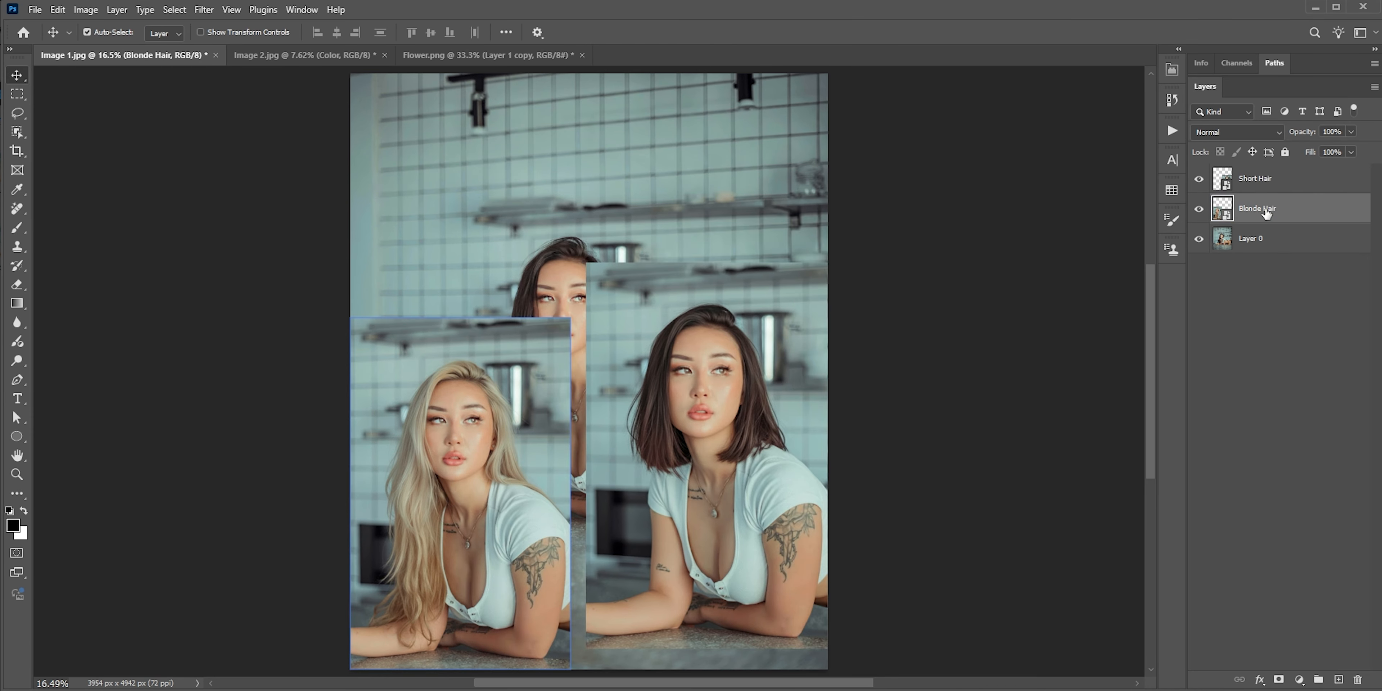
{"action": "left_click", "coordinate": [1274, 672]}
{"action": "left_click", "coordinate": [1255, 178]}
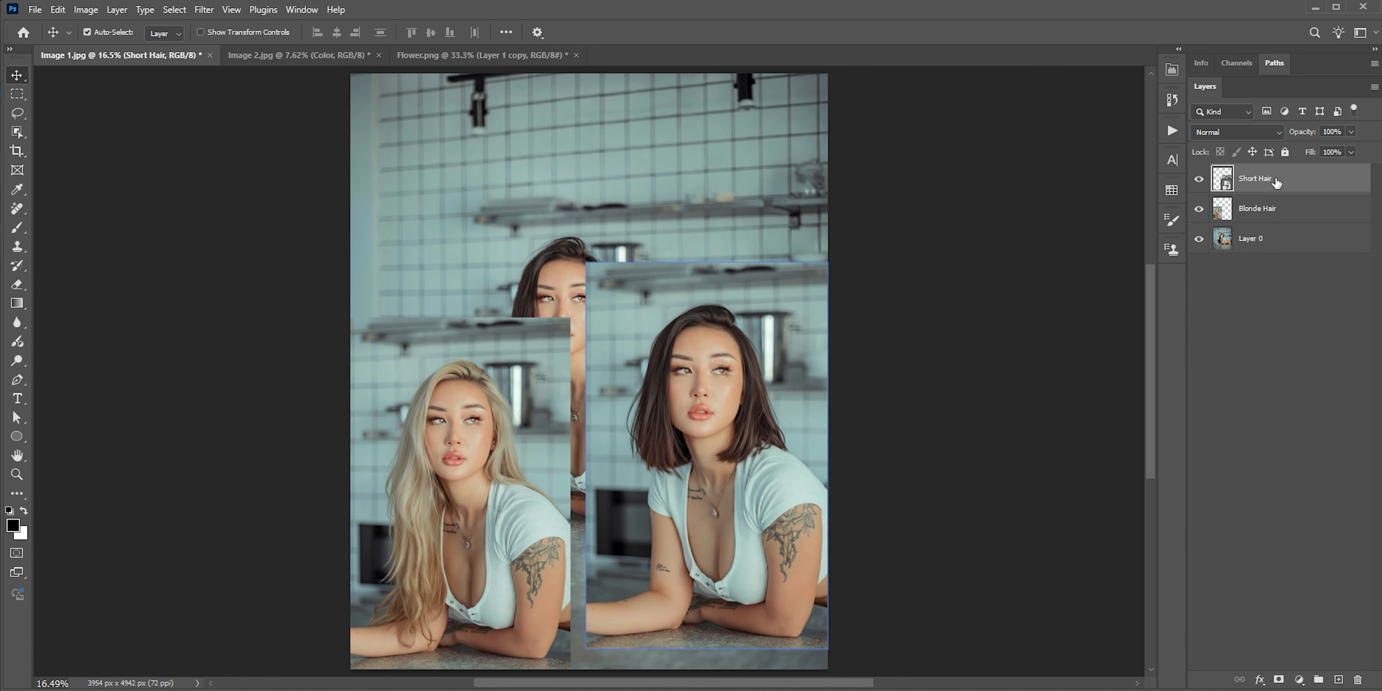
{"action": "right_click", "coordinate": [1256, 178]}
{"action": "left_click", "coordinate": [1281, 642]}
Select the Short Hair, Blonde Hair and Layer 0 layers and auto-align them with the Auto projection
{"action": "left_click", "coordinate": [1250, 238], "text": "shift"}
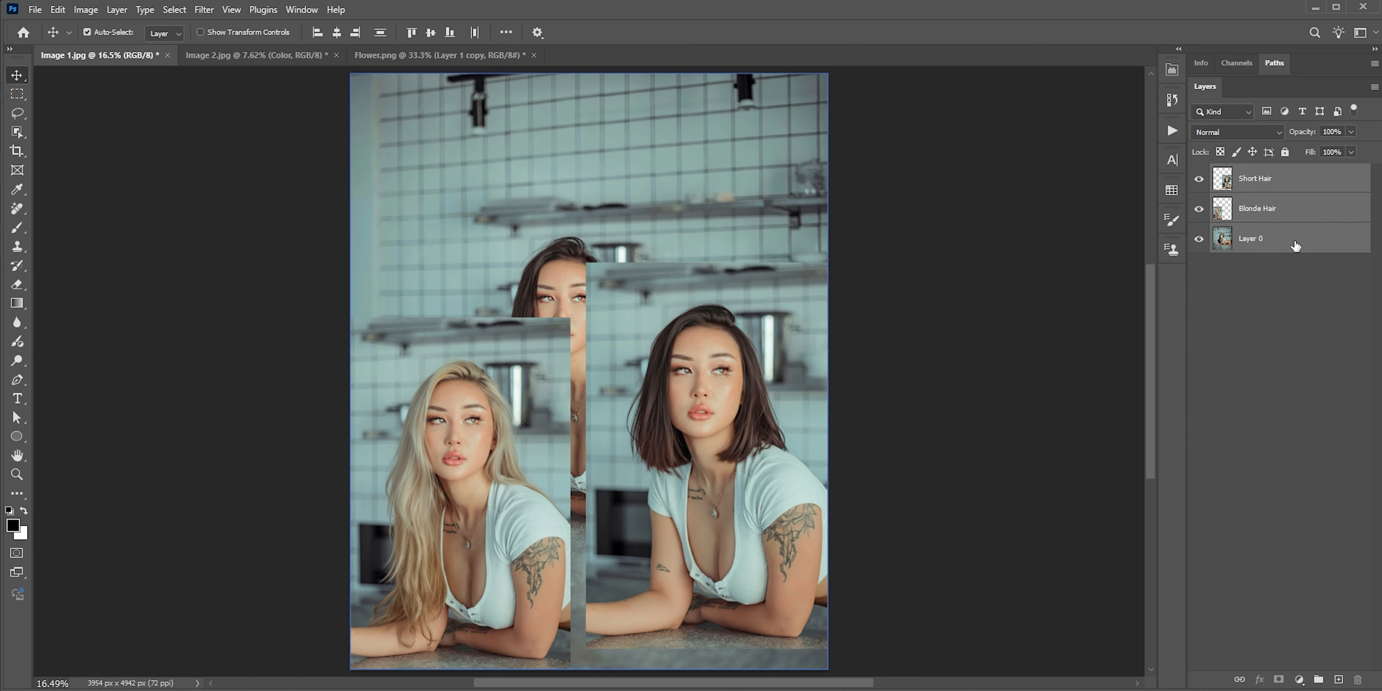
{"action": "left_click", "coordinate": [60, 10]}
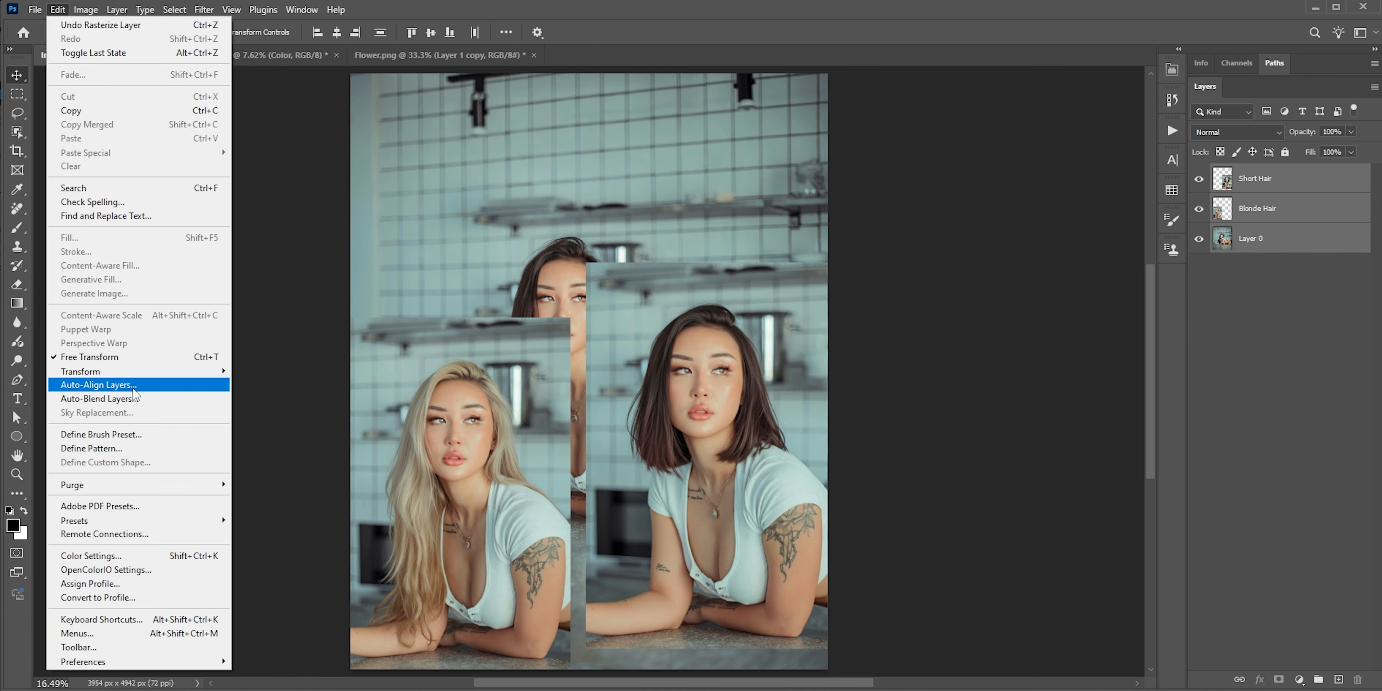
{"action": "left_click", "coordinate": [131, 385]}
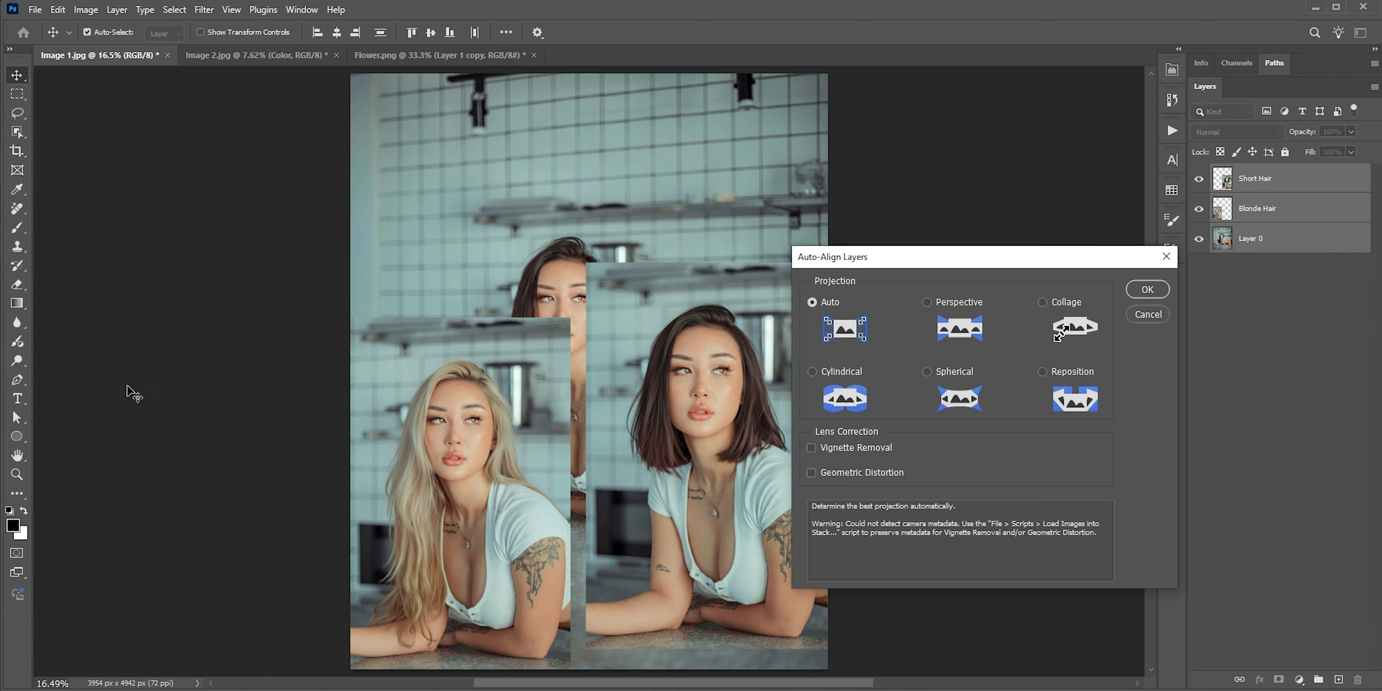
{"action": "left_click", "coordinate": [1146, 290]}
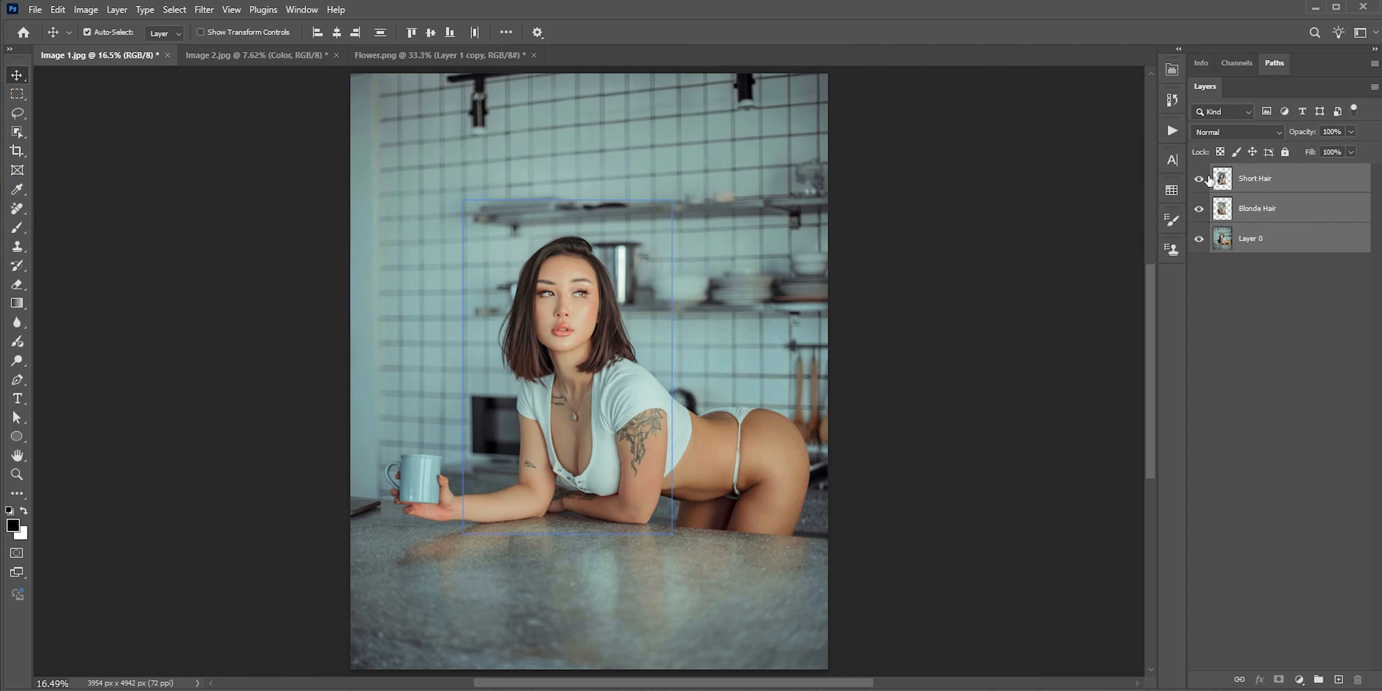
Hide the Short Hair layer and compare the photo with and without the Blonde Hair layer
{"action": "left_click", "coordinate": [1269, 182]}
{"action": "left_click", "coordinate": [1198, 178]}
{"action": "left_click", "coordinate": [1221, 209]}
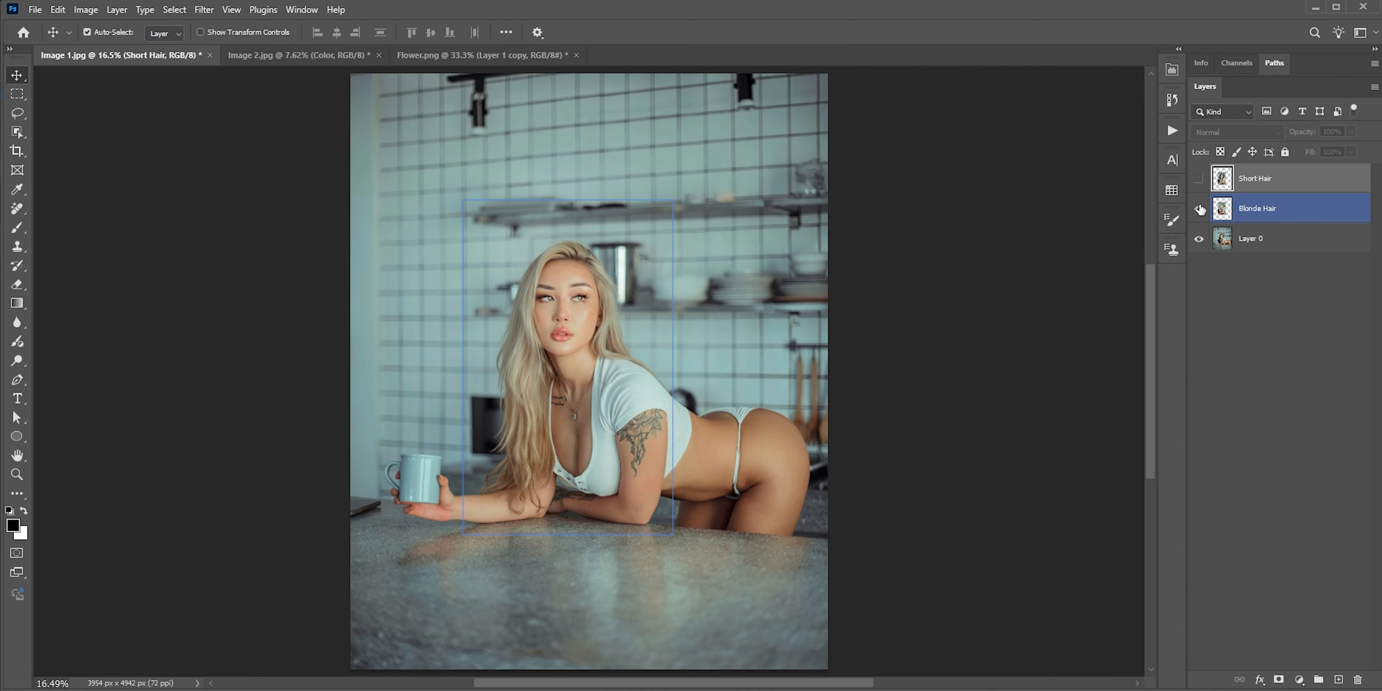
{"action": "left_click", "coordinate": [1200, 209]}
{"action": "left_click", "coordinate": [1199, 209]}
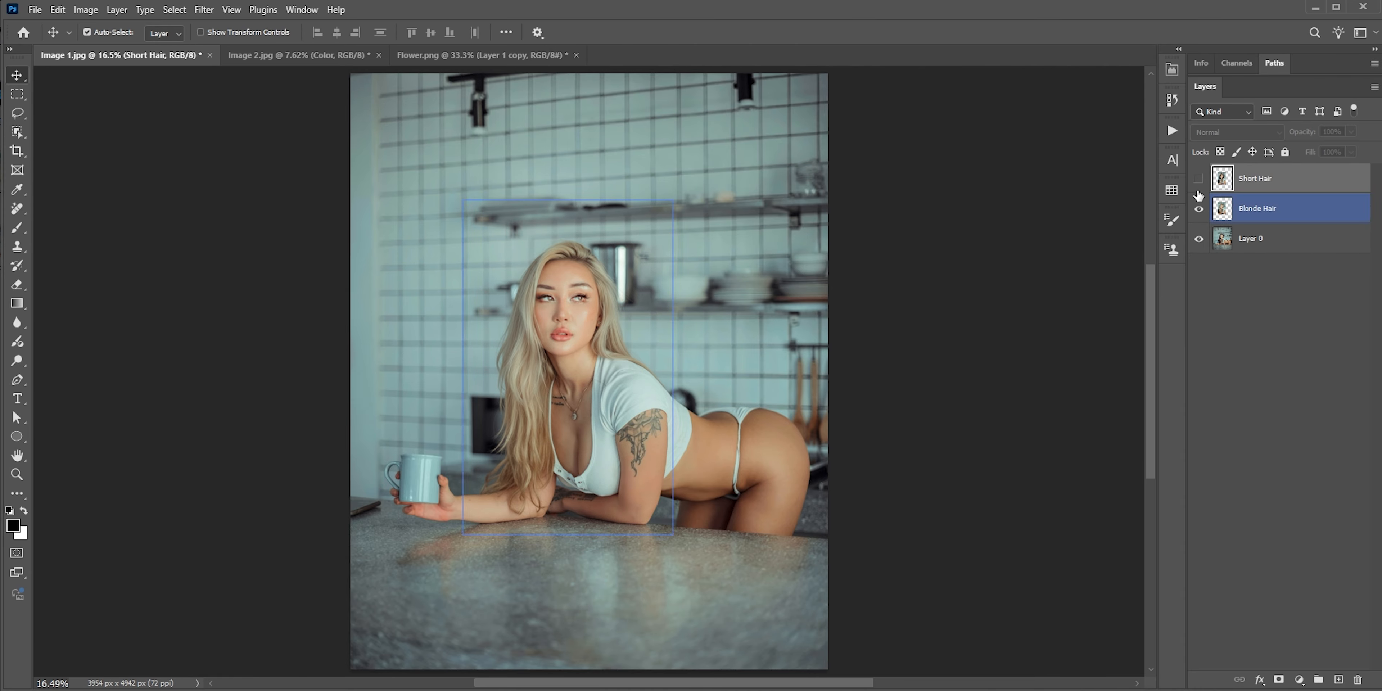
Switch to the Image 2.jpg document and show the Color layer over the vintage photo
{"action": "left_click", "coordinate": [317, 55]}
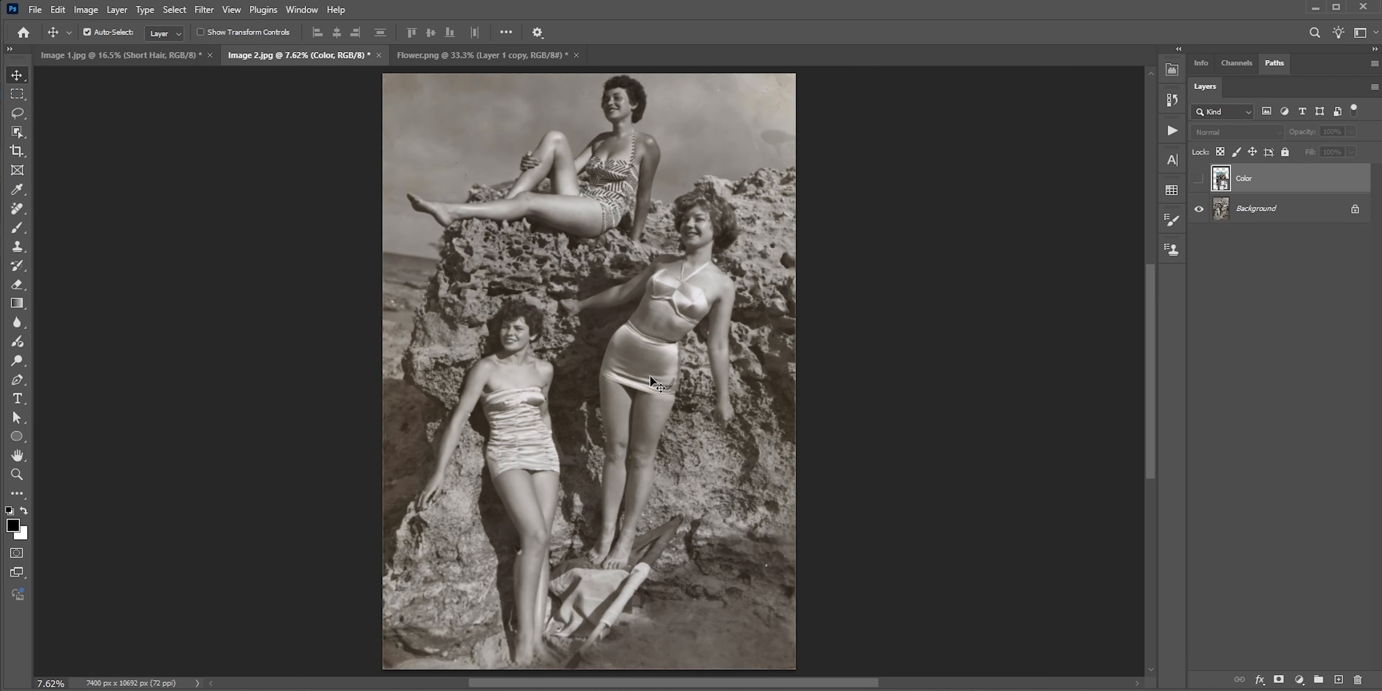
{"action": "key", "text": "h"}
{"action": "left_click", "coordinate": [1197, 179]}
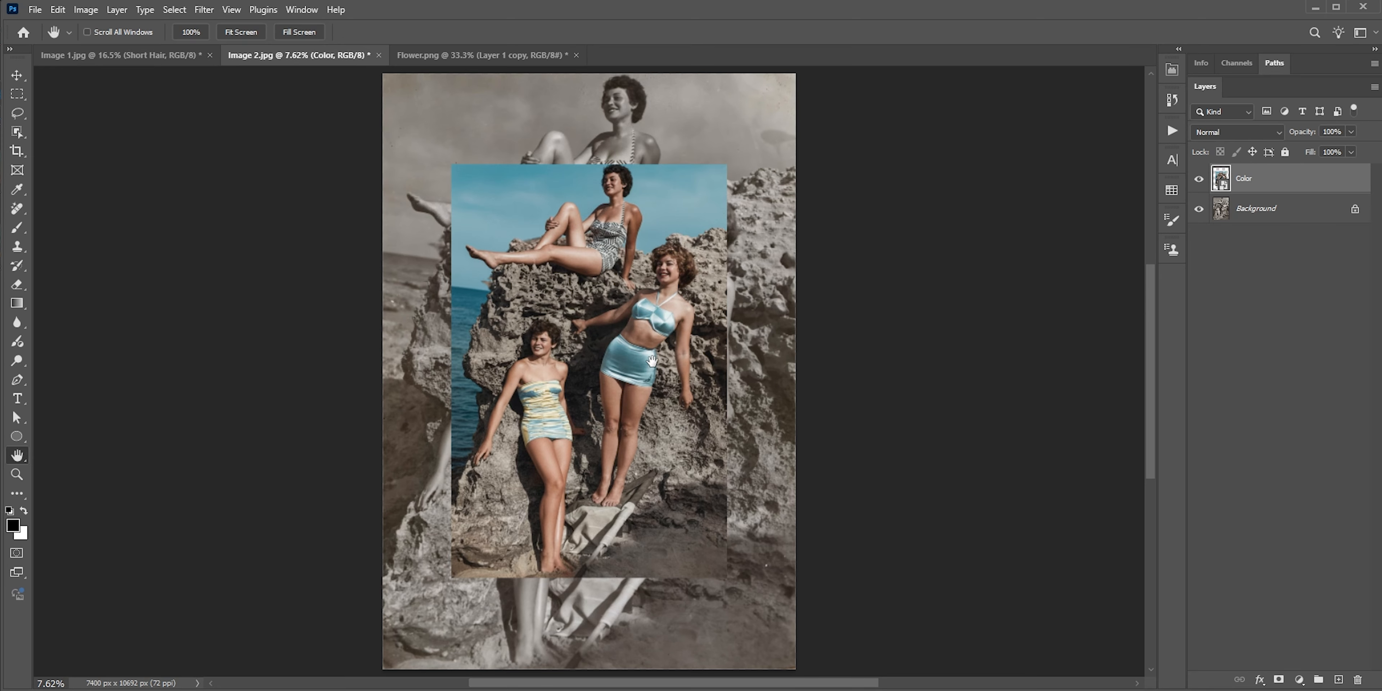
Examine the colorized image up close around the woman in the blue two-piece swimsuit
{"action": "scroll", "coordinate": [674, 294], "scroll_direction": "up", "scroll_amount": 6}
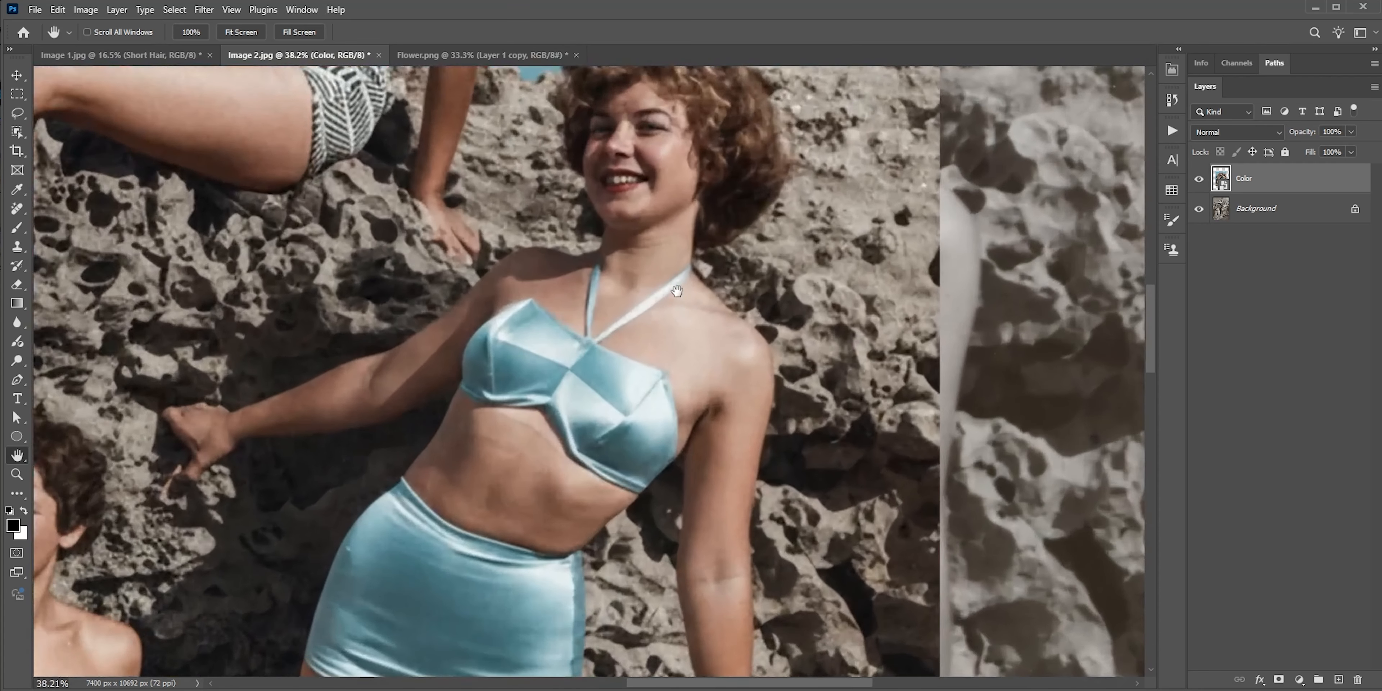
{"action": "scroll", "coordinate": [676, 291], "scroll_direction": "up", "scroll_amount": 1}
{"action": "left_click_drag", "start_coordinate": [681, 279], "coordinate": [692, 345]}
{"action": "key", "text": "v"}
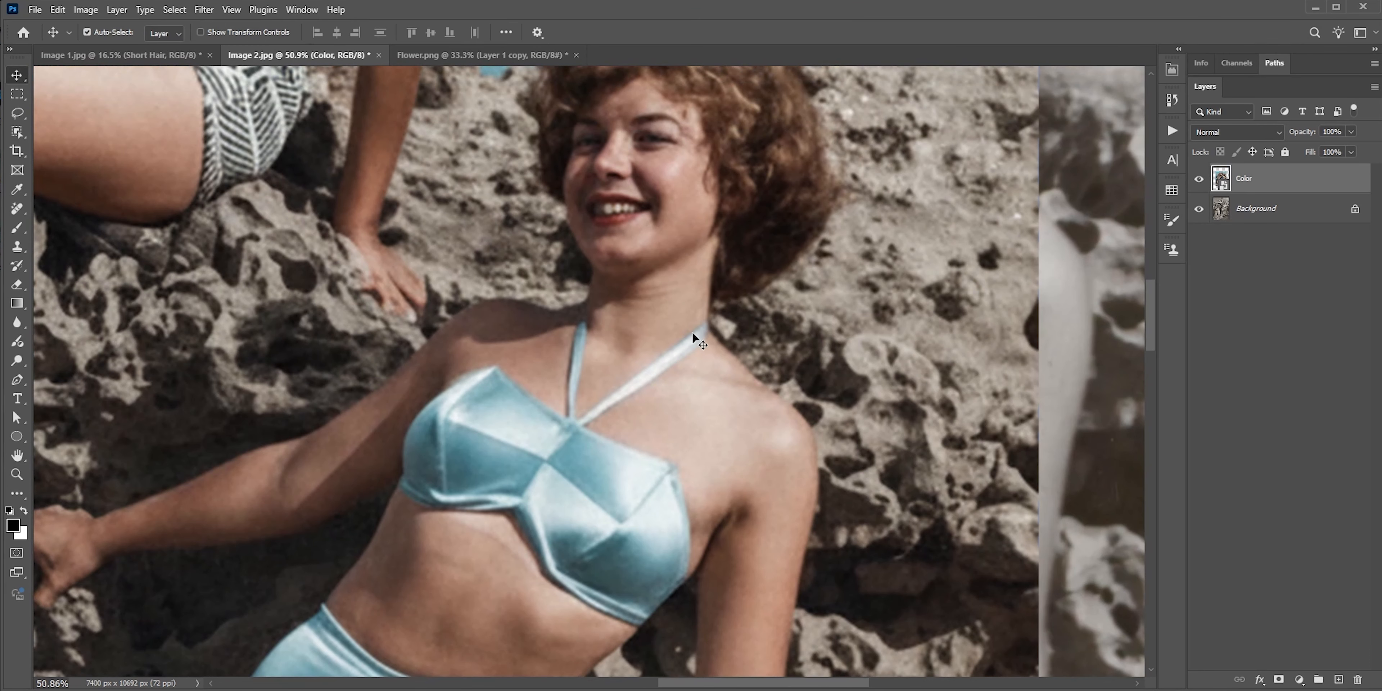
{"action": "left_click_drag", "start_coordinate": [685, 301], "coordinate": [762, 467]}
{"action": "scroll", "coordinate": [689, 379], "scroll_direction": "down", "scroll_amount": 5}
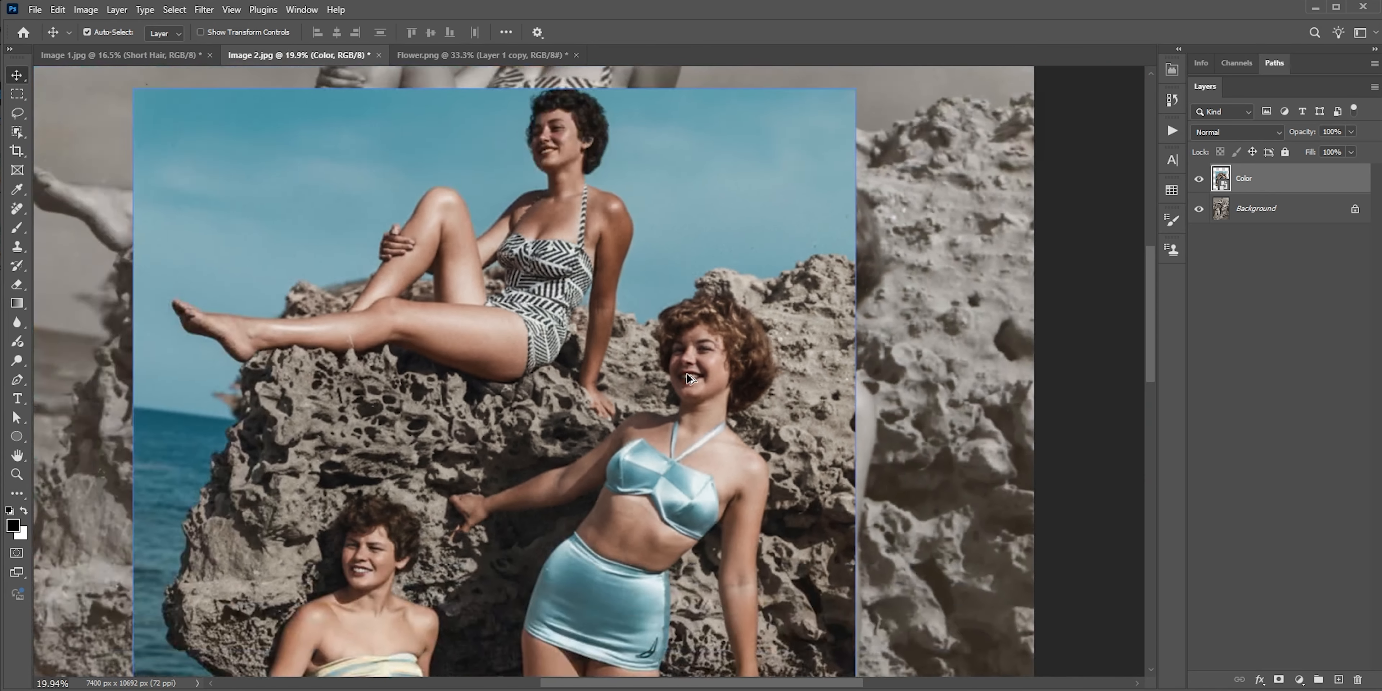
{"action": "key", "text": "ctrl+0"}
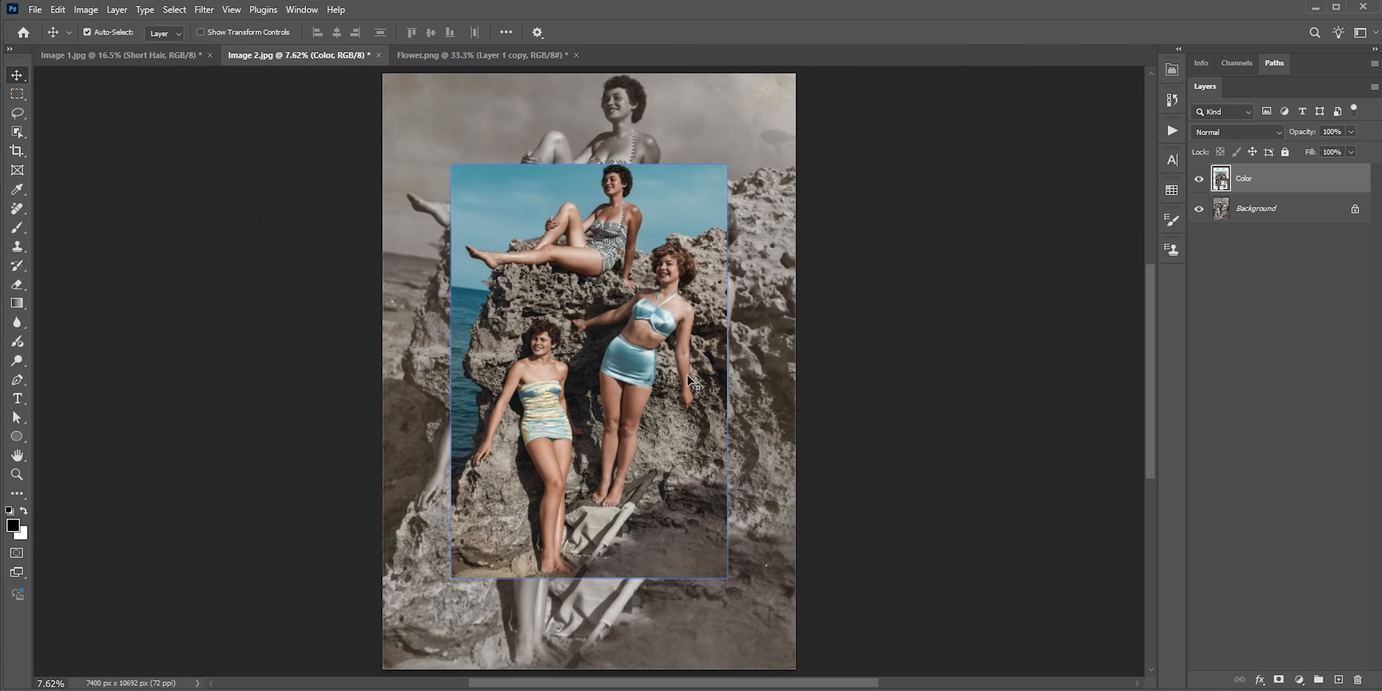
Rasterize the Color layer and auto-align it with the Background layer using the Auto projection
{"action": "right_click", "coordinate": [1271, 182]}
{"action": "left_click", "coordinate": [1253, 642]}
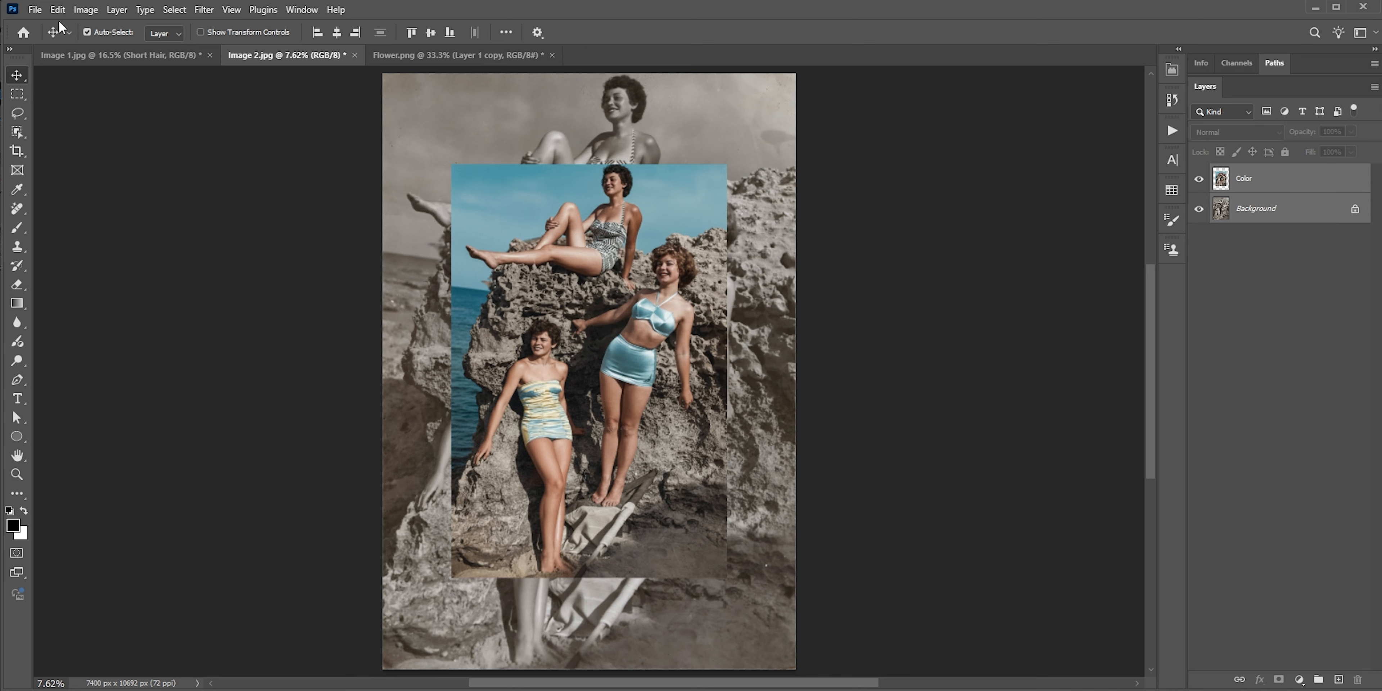
{"action": "left_click", "coordinate": [58, 9]}
{"action": "left_click", "coordinate": [107, 382]}
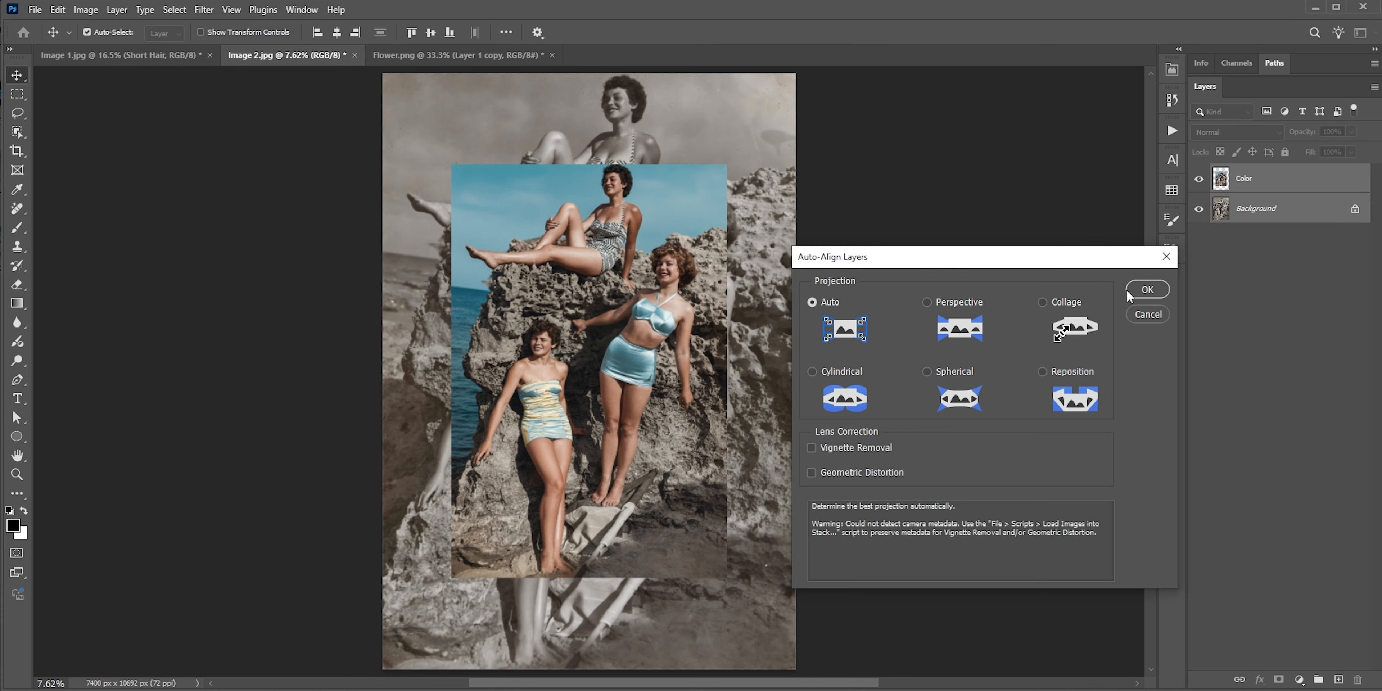
{"action": "left_click", "coordinate": [1128, 293]}
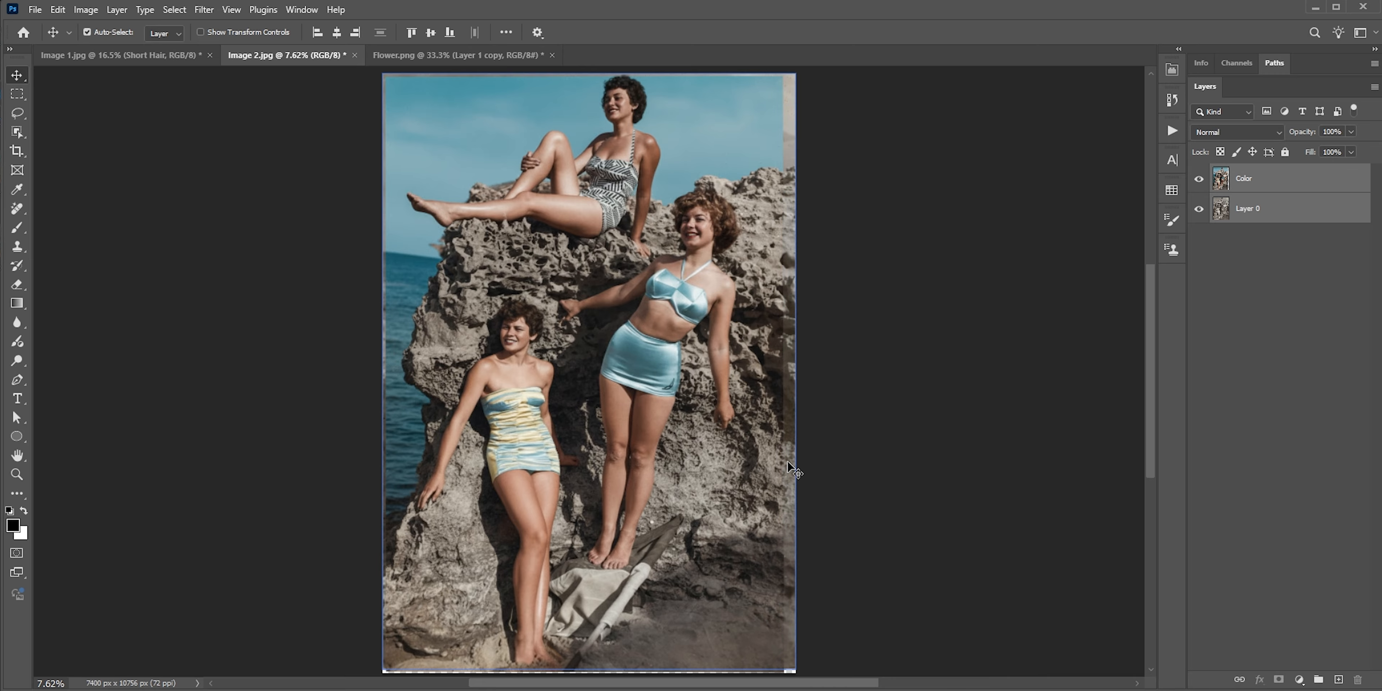
Crop the canvas slightly on all four sides to remove the uneven edges around the aligned color image
{"action": "key", "text": "c"}
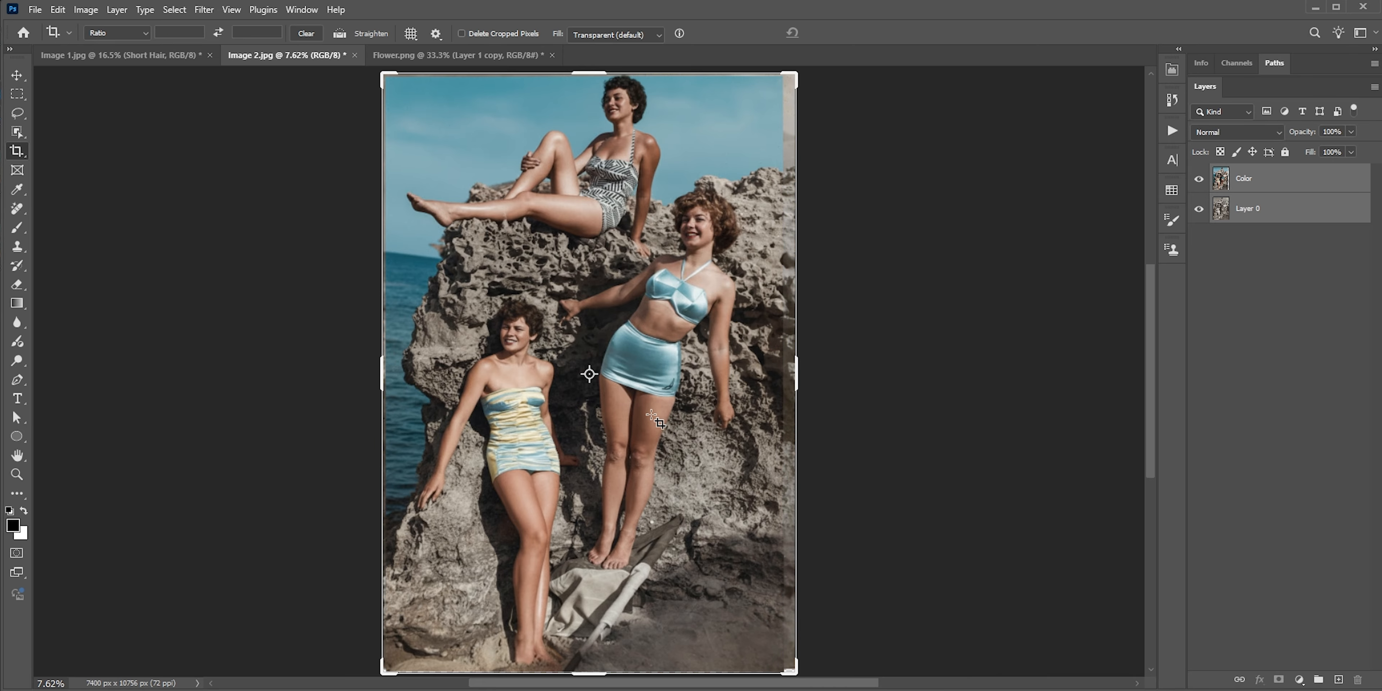
{"action": "left_click", "coordinate": [384, 378]}
{"action": "left_click_drag", "start_coordinate": [383, 378], "coordinate": [385, 378]}
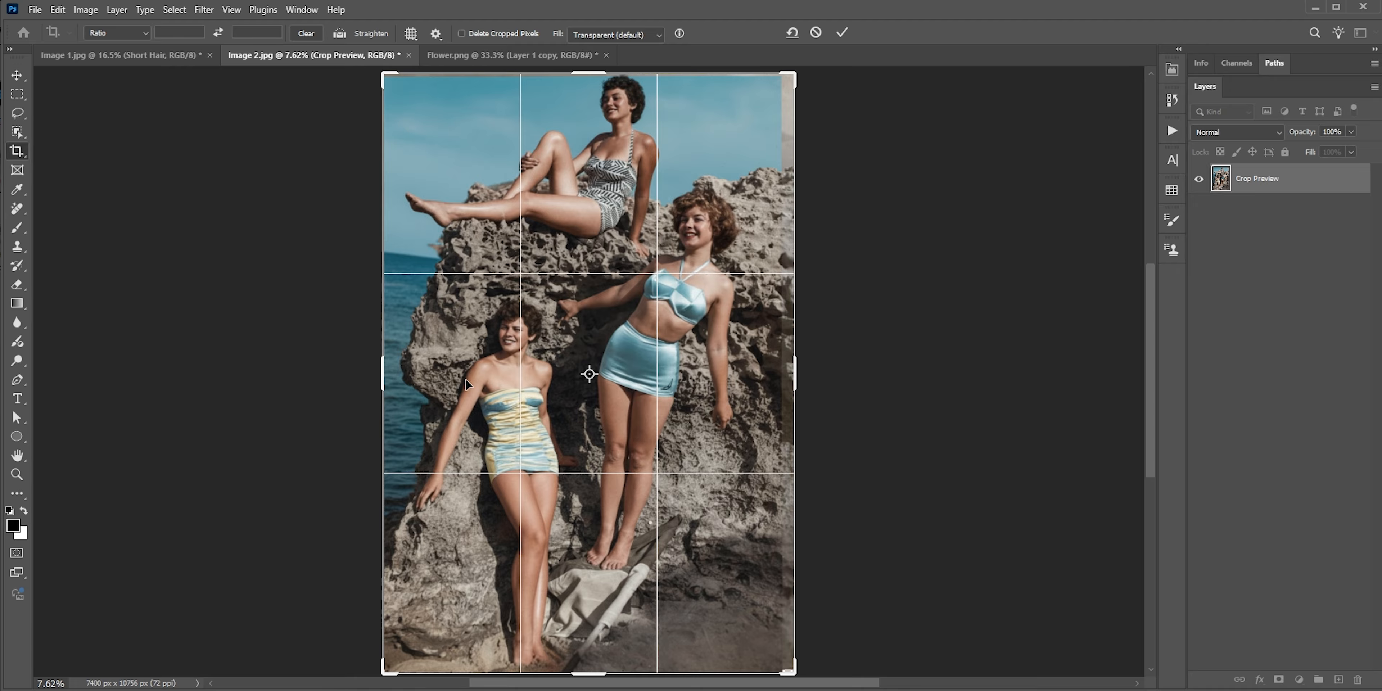
{"action": "left_click_drag", "start_coordinate": [796, 381], "coordinate": [786, 381]}
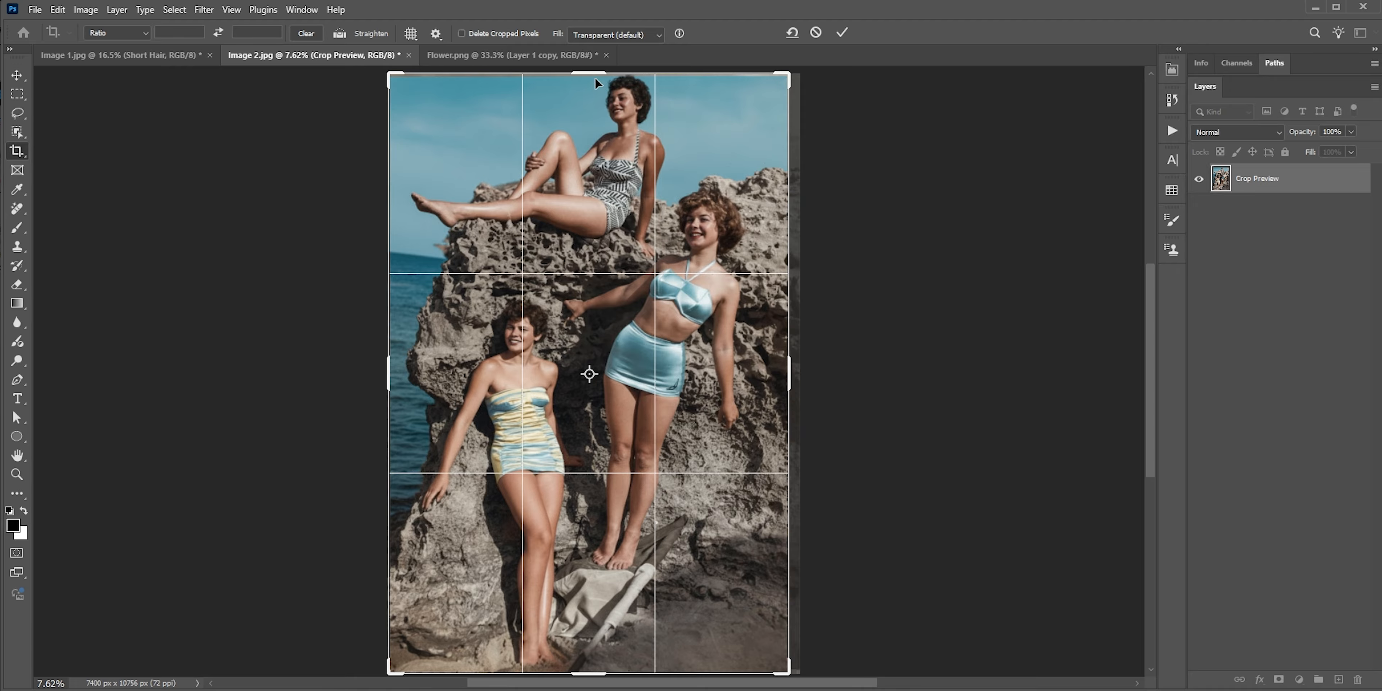
{"action": "left_click_drag", "start_coordinate": [594, 75], "coordinate": [595, 79]}
{"action": "left_click_drag", "start_coordinate": [595, 672], "coordinate": [594, 668]}
{"action": "left_click", "coordinate": [841, 33]}
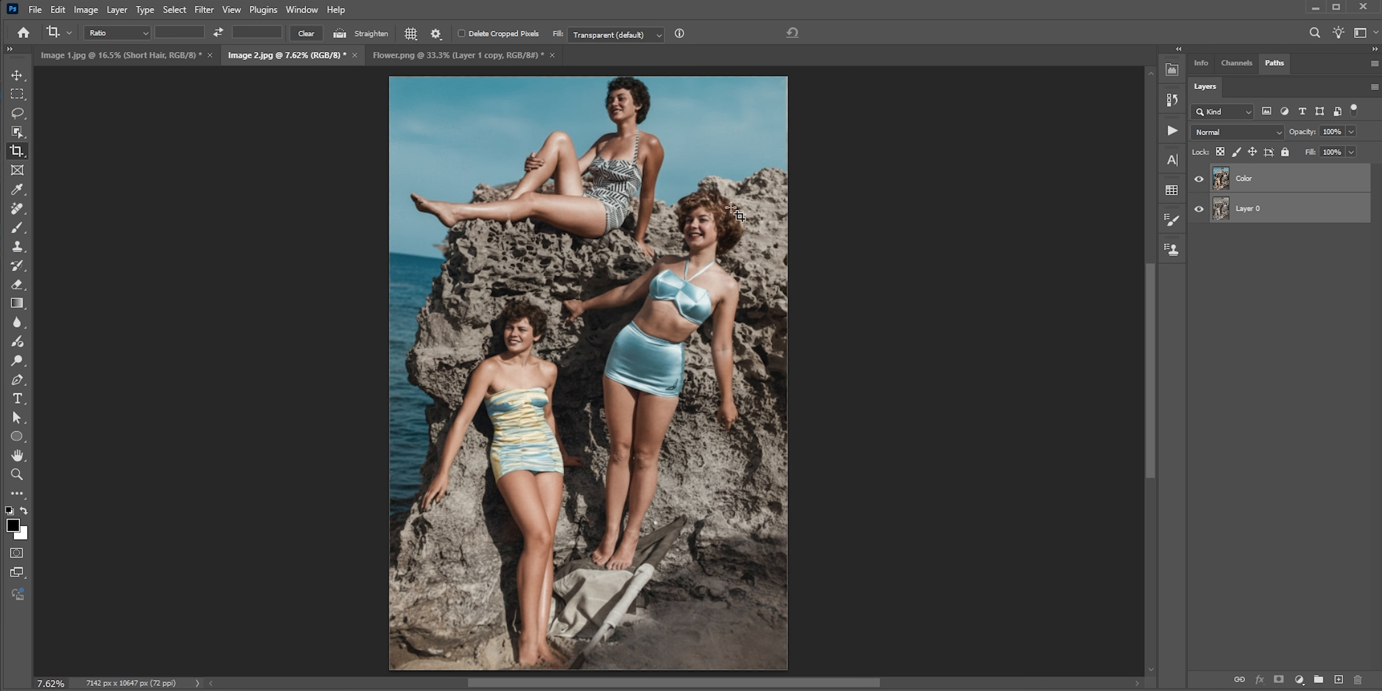
Compare the photo with and without the Color layer up close around the curly-haired woman's face
{"action": "scroll", "coordinate": [718, 219], "scroll_direction": "up", "scroll_amount": 2}
{"action": "key", "text": "v"}
{"action": "scroll", "coordinate": [711, 221], "scroll_direction": "up", "scroll_amount": 5}
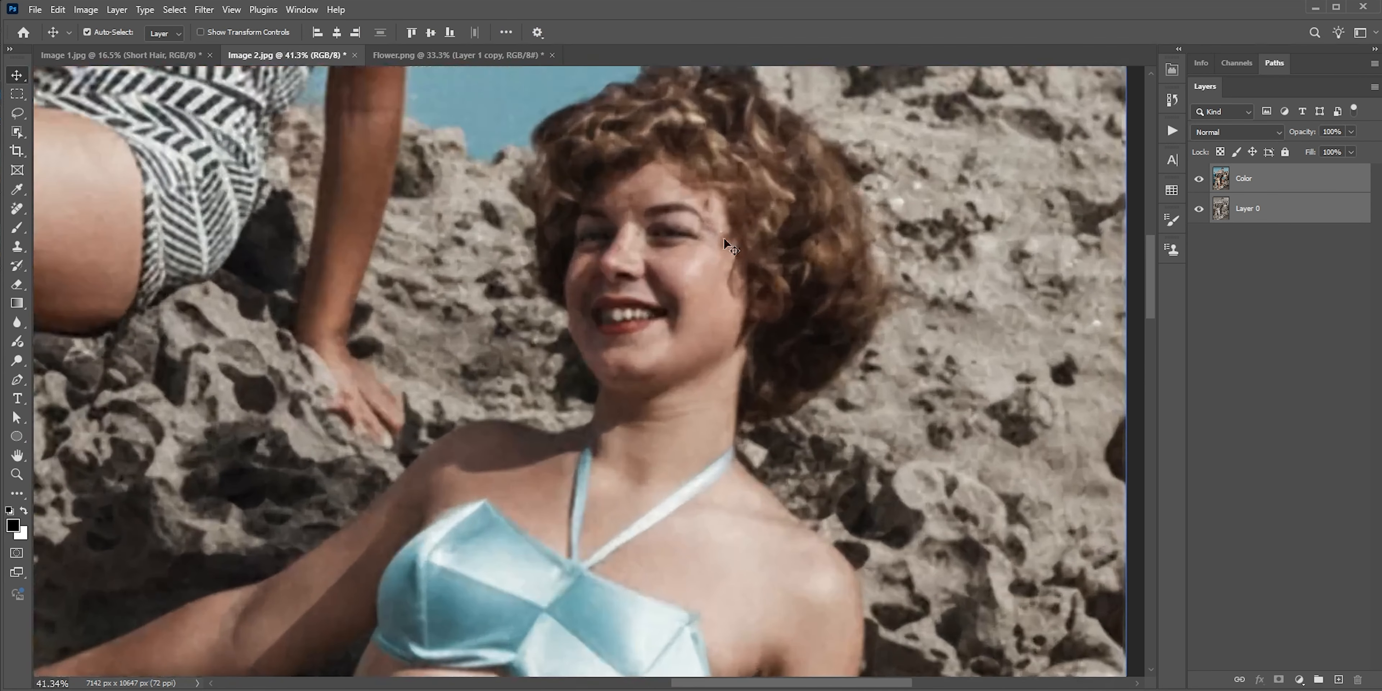
{"action": "left_click_drag", "start_coordinate": [720, 241], "coordinate": [766, 295]}
{"action": "left_click", "coordinate": [1292, 176]}
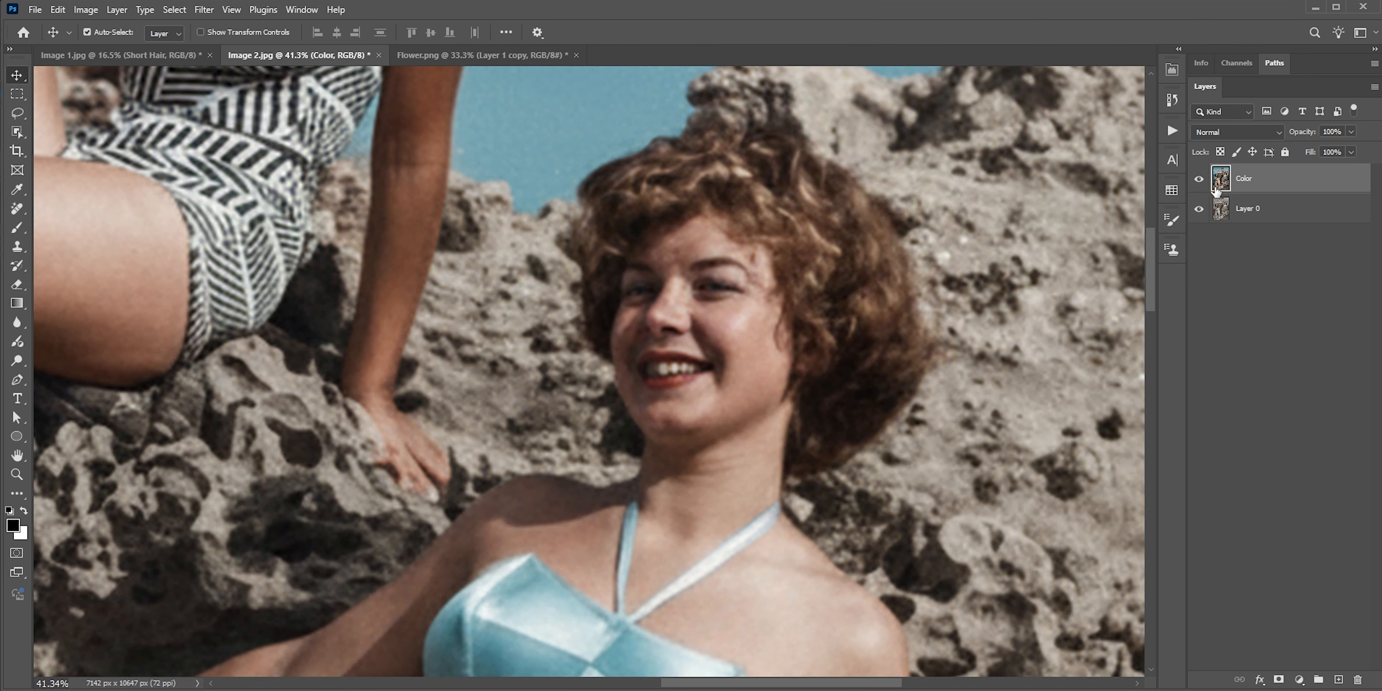
{"action": "left_click", "coordinate": [1198, 179]}
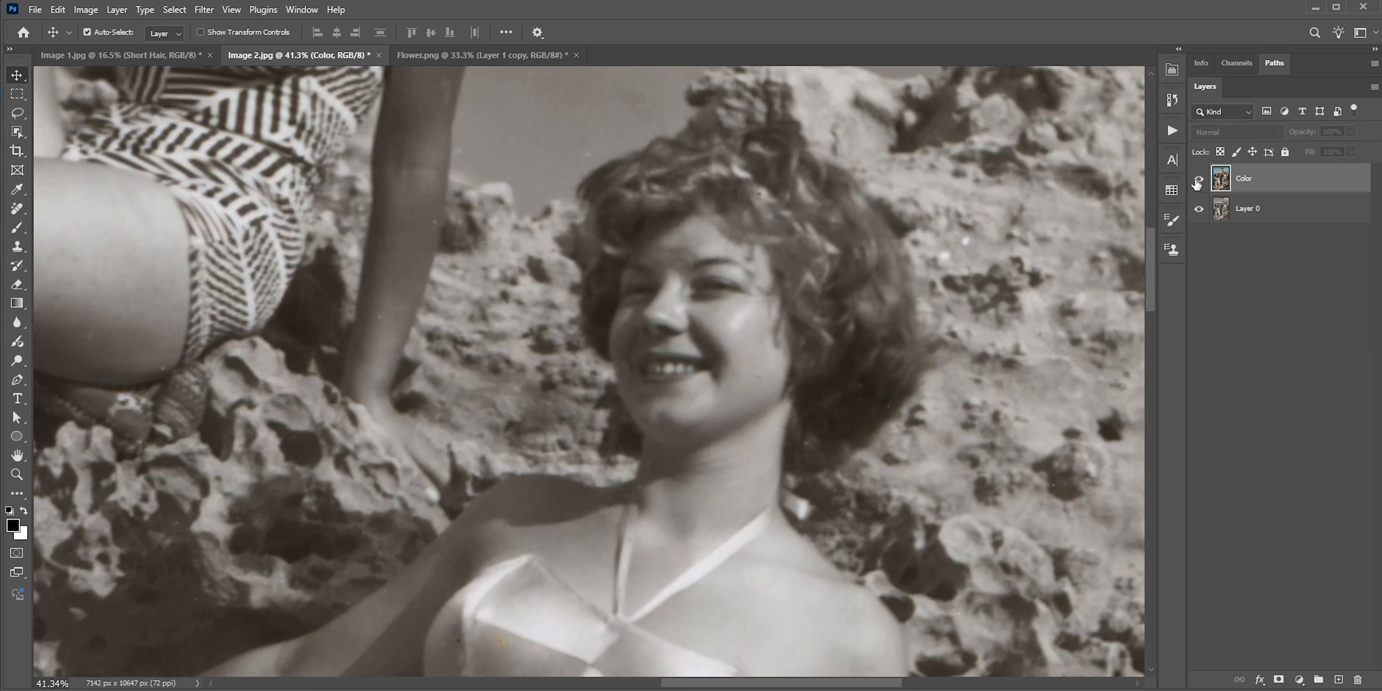
{"action": "left_click", "coordinate": [1198, 181]}
{"action": "left_click", "coordinate": [1198, 180]}
{"action": "left_click", "coordinate": [1199, 179]}
{"action": "key", "text": "ctrl+0"}
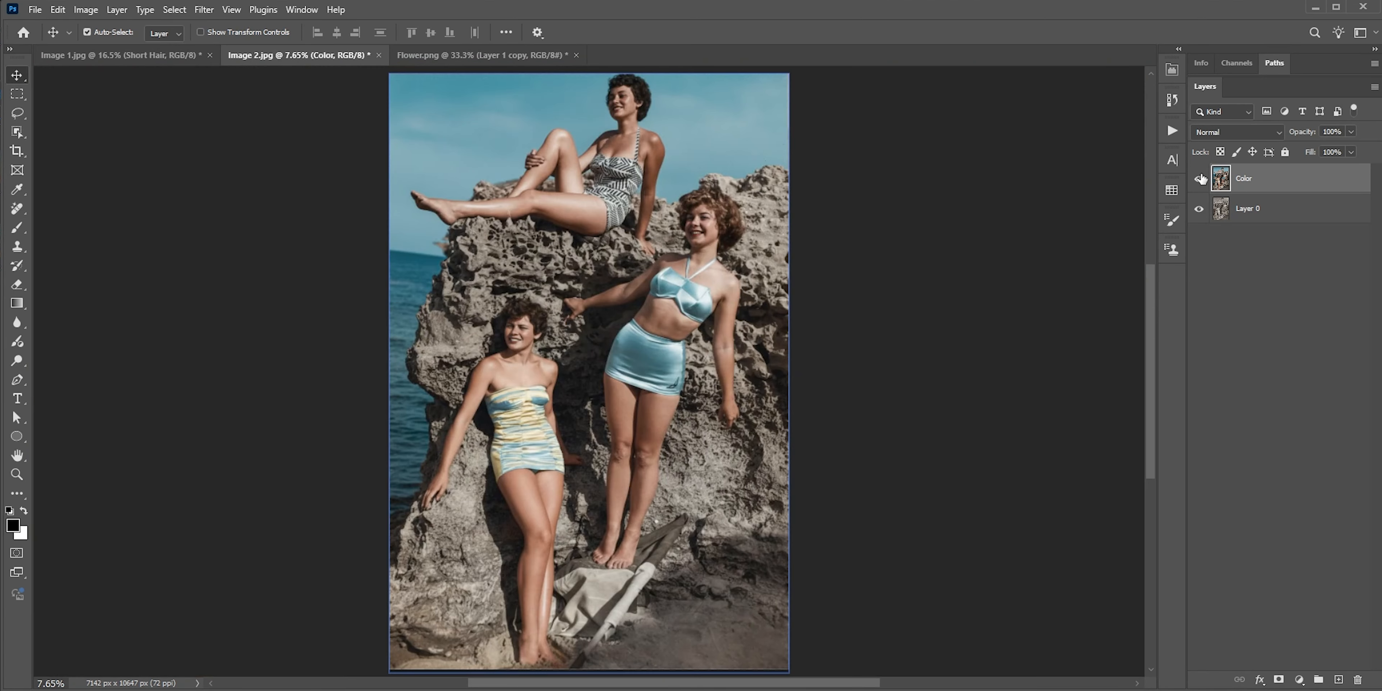
Set the Color layer's blend mode to Color and compare the photo up close with and without the layer
{"action": "left_click", "coordinate": [1232, 129]}
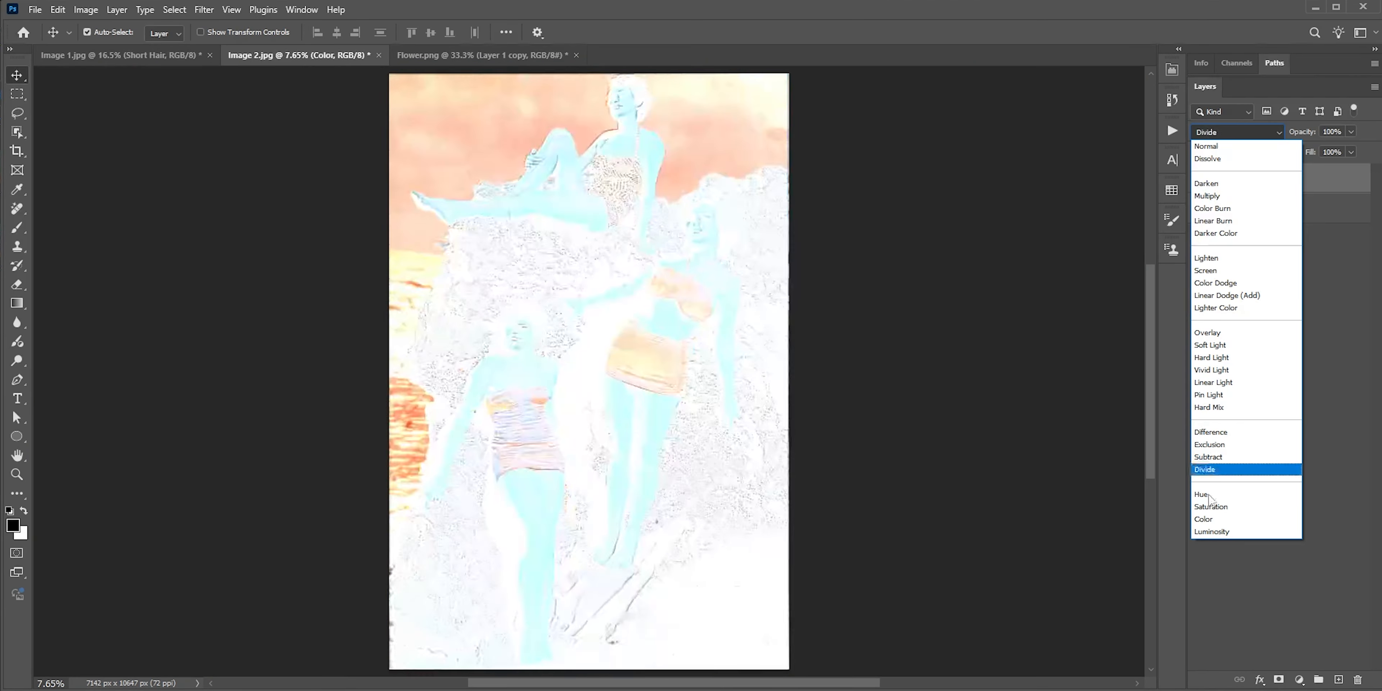
{"action": "left_click", "coordinate": [1204, 518]}
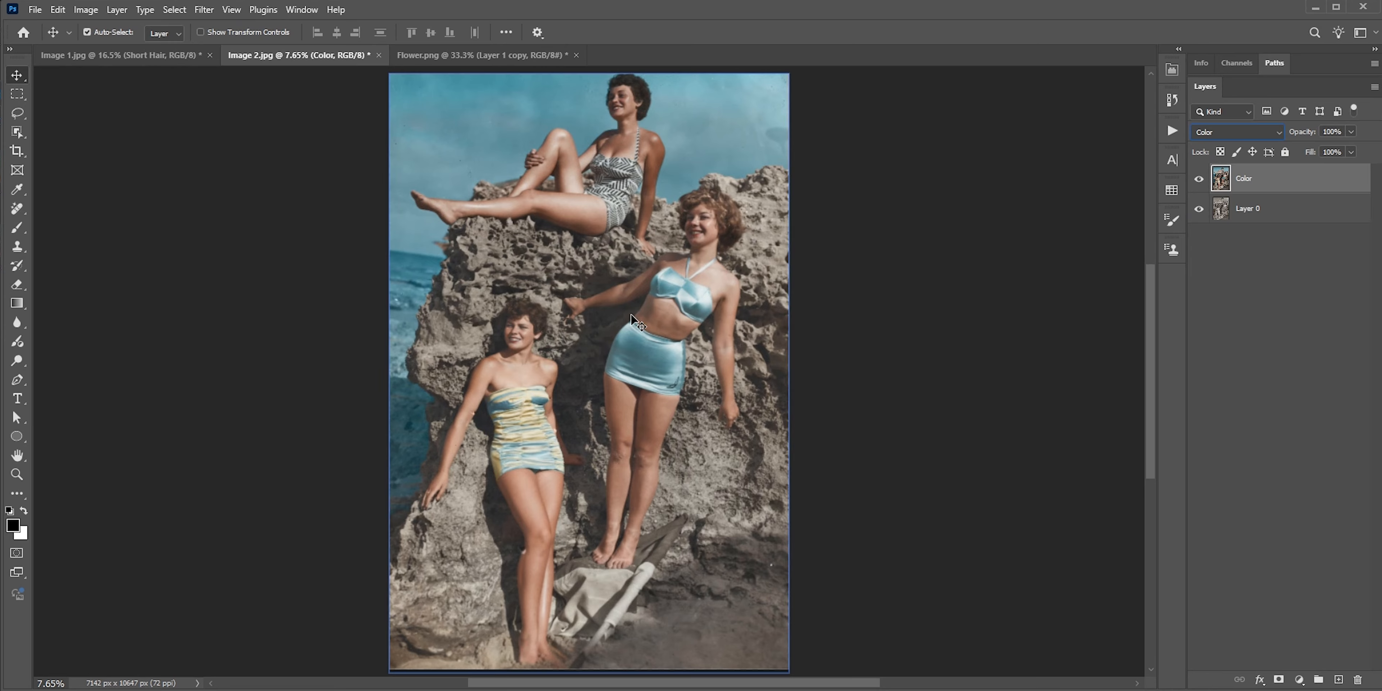
{"action": "scroll", "coordinate": [690, 263], "scroll_direction": "up", "scroll_amount": 1}
{"action": "scroll", "coordinate": [709, 229], "scroll_direction": "up", "scroll_amount": 4}
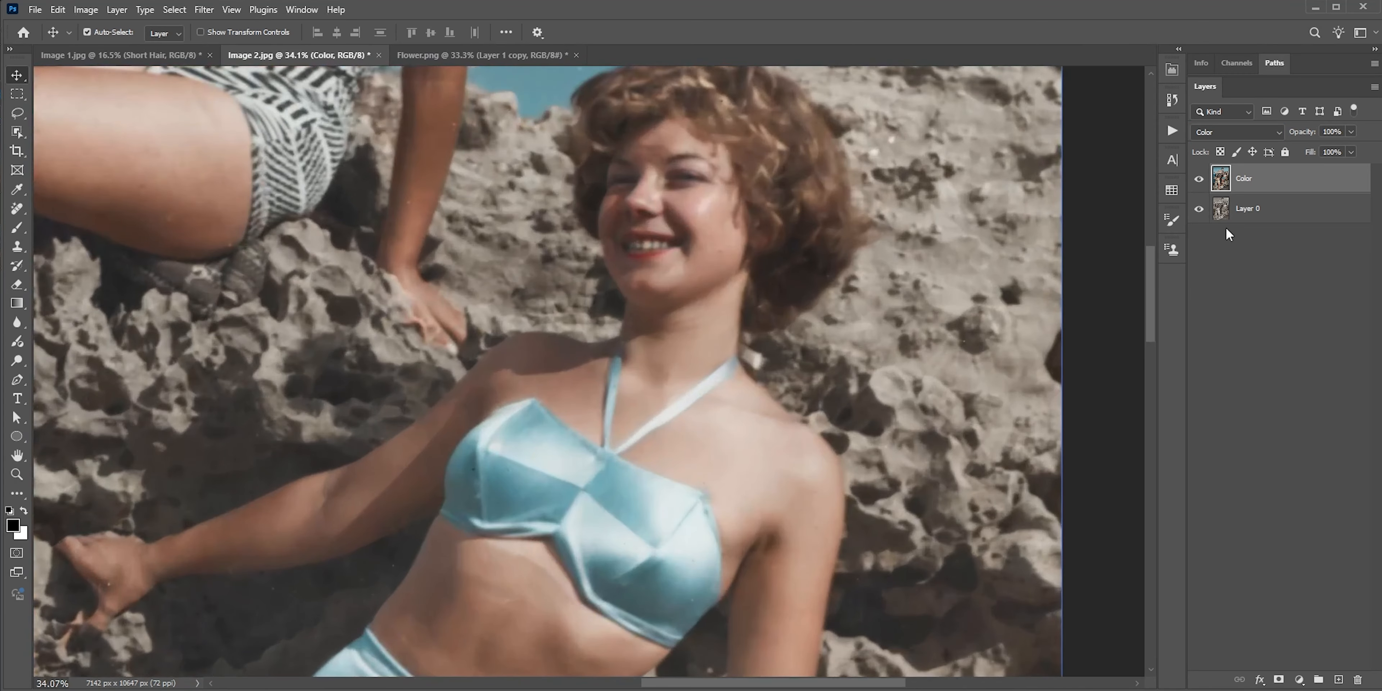
{"action": "left_click", "coordinate": [1199, 179]}
{"action": "left_click", "coordinate": [1198, 181]}
{"action": "key", "text": "ctrl+0"}
Add a Vibrance adjustment layer above the Color layer with Vibrance +43 and Saturation +17
{"action": "left_click", "coordinate": [1299, 680]}
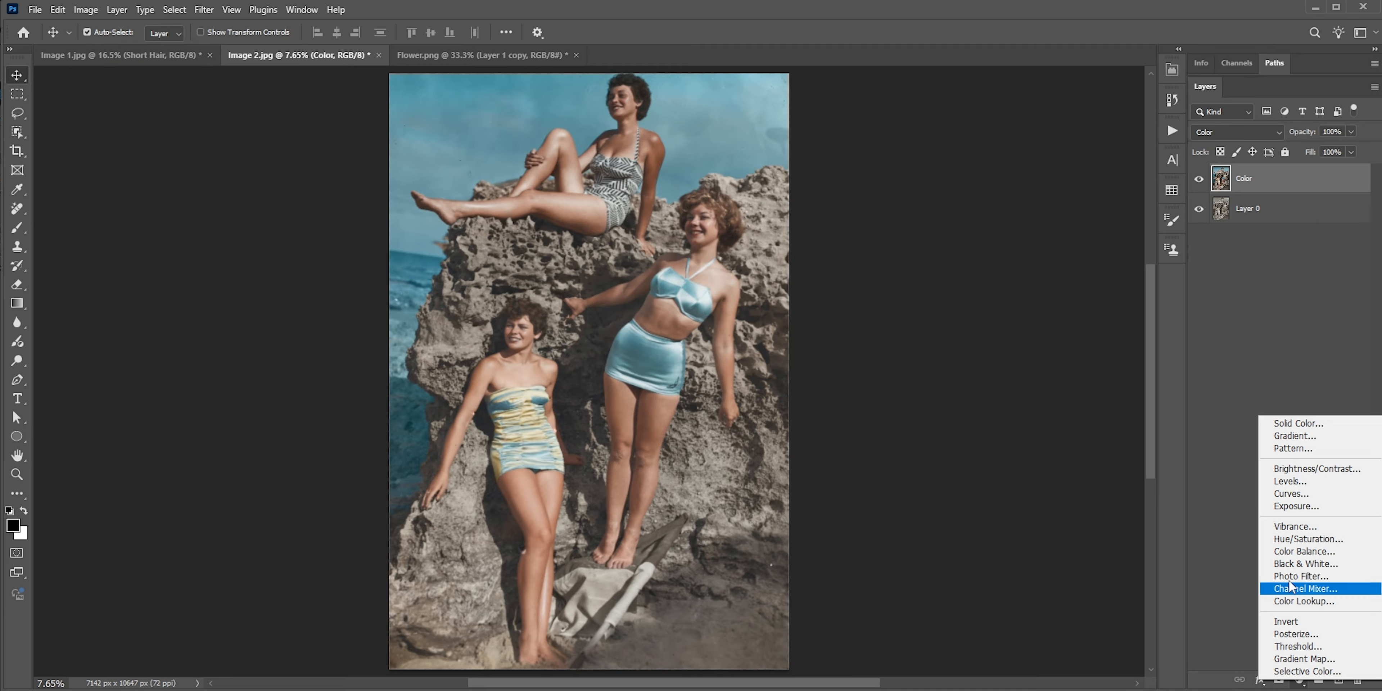
{"action": "left_click", "coordinate": [1290, 527]}
{"action": "left_click_drag", "start_coordinate": [1051, 127], "coordinate": [1069, 127]}
Add a Curves adjustment layer with a gentle S-curve, raising the highlights and lowering the shadow point to input 57, output 44
{"action": "left_click", "coordinate": [1298, 679]}
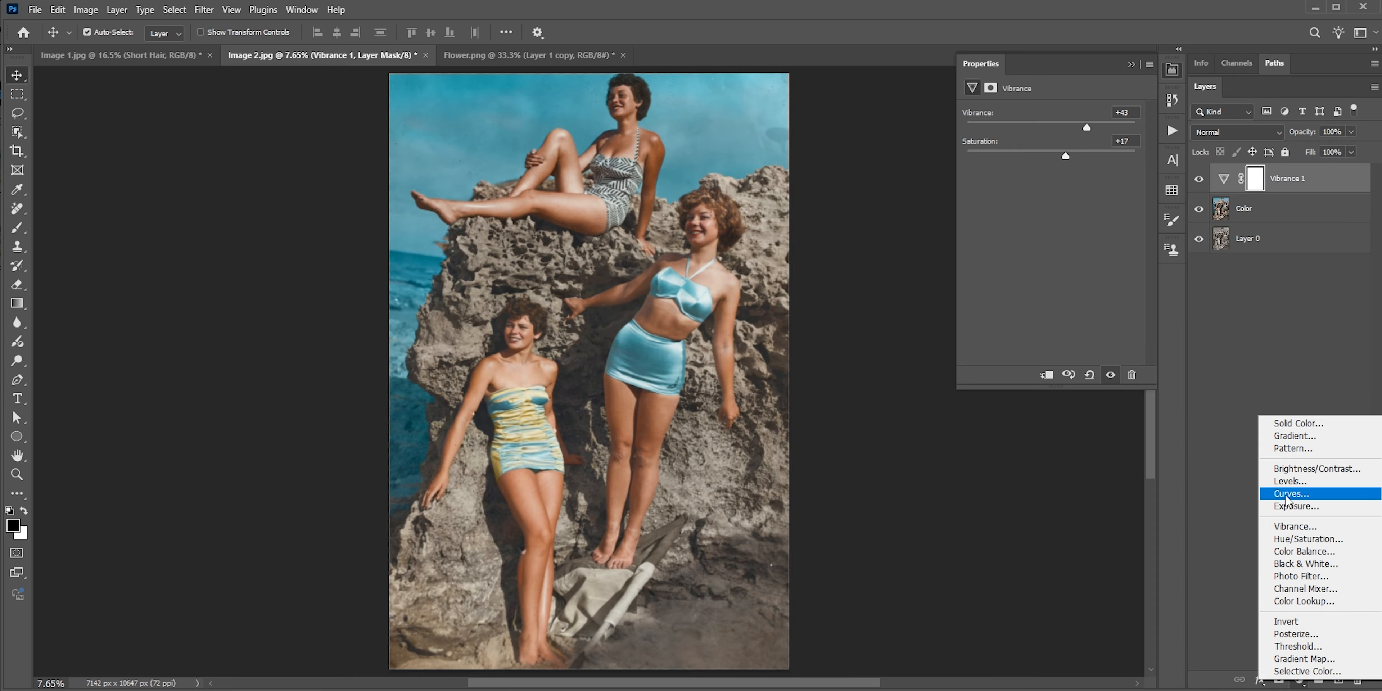
{"action": "left_click", "coordinate": [1309, 497]}
{"action": "left_click", "coordinate": [1075, 190]}
{"action": "left_click", "coordinate": [1021, 261]}
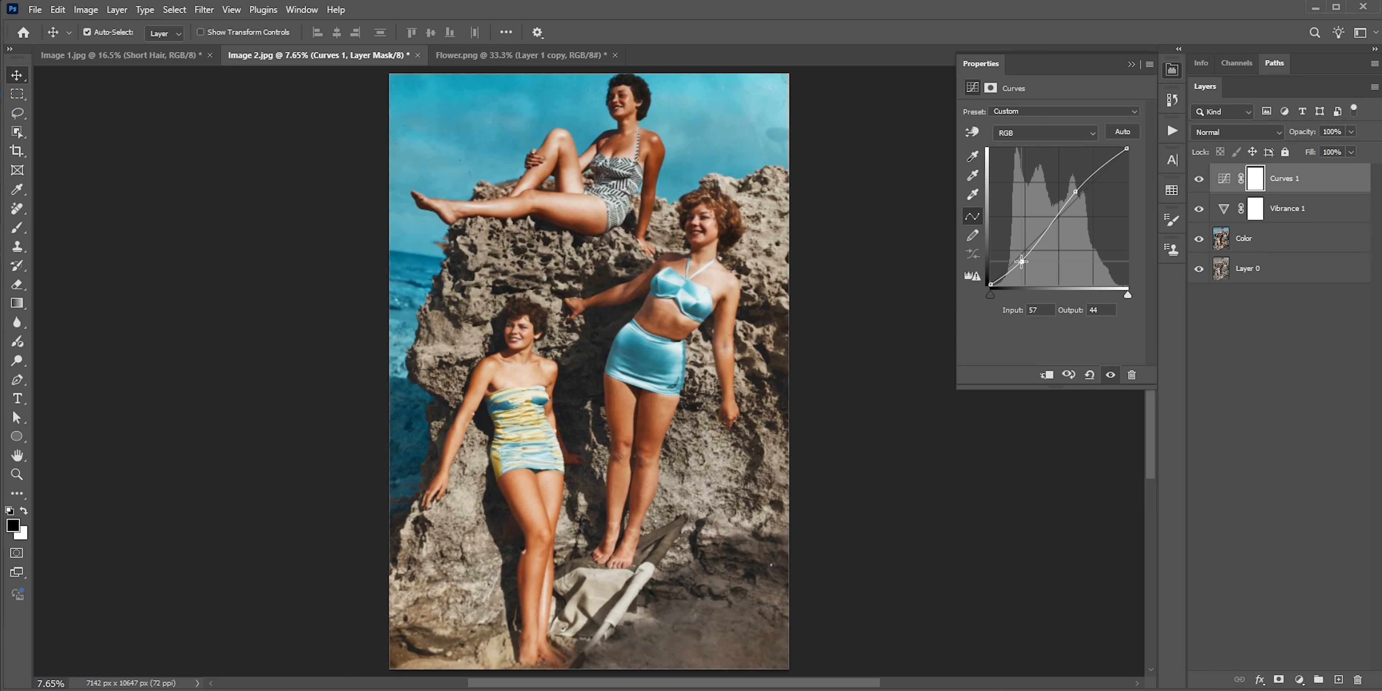
{"action": "left_click_drag", "start_coordinate": [1076, 192], "coordinate": [1076, 192]}
Switch back to the Image 1.jpg document and compare the original photo with the Short Hair and Blonde Hair variations
{"action": "left_click", "coordinate": [145, 55]}
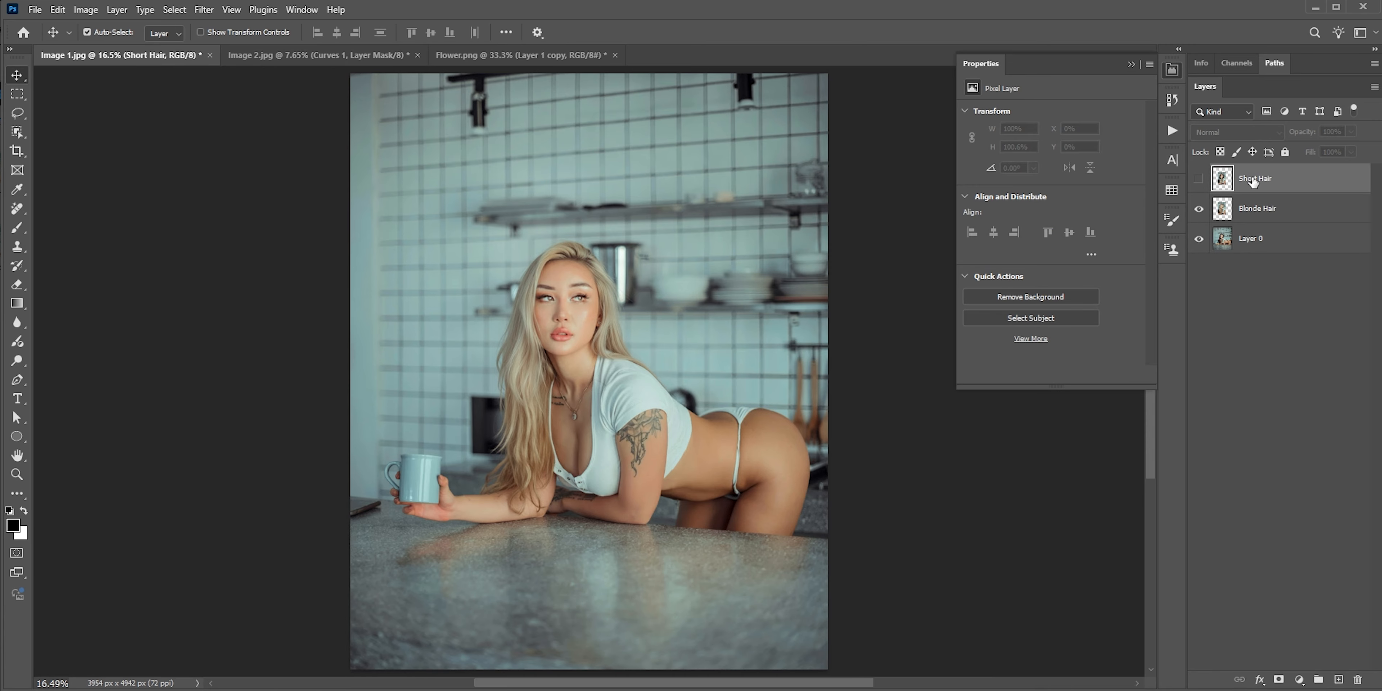
{"action": "left_click", "coordinate": [1199, 180]}
{"action": "left_click", "coordinate": [1200, 179]}
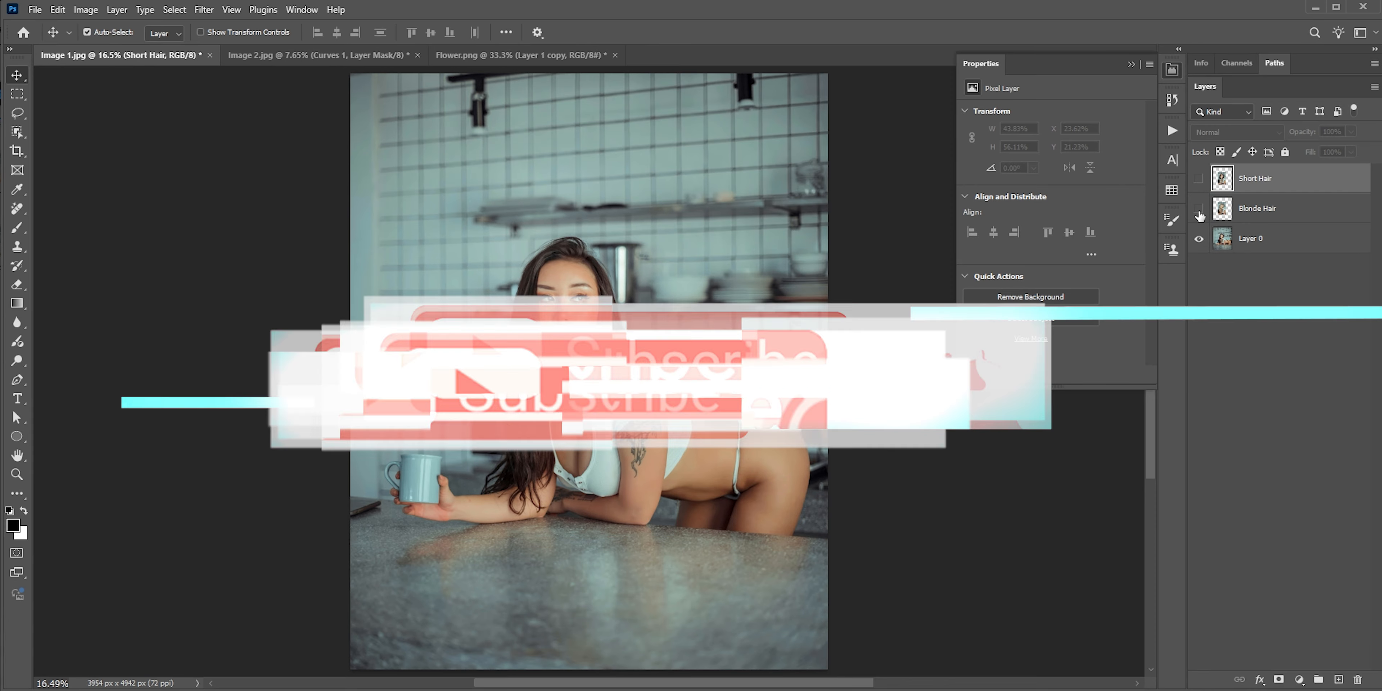
{"action": "left_click", "coordinate": [1200, 210]}
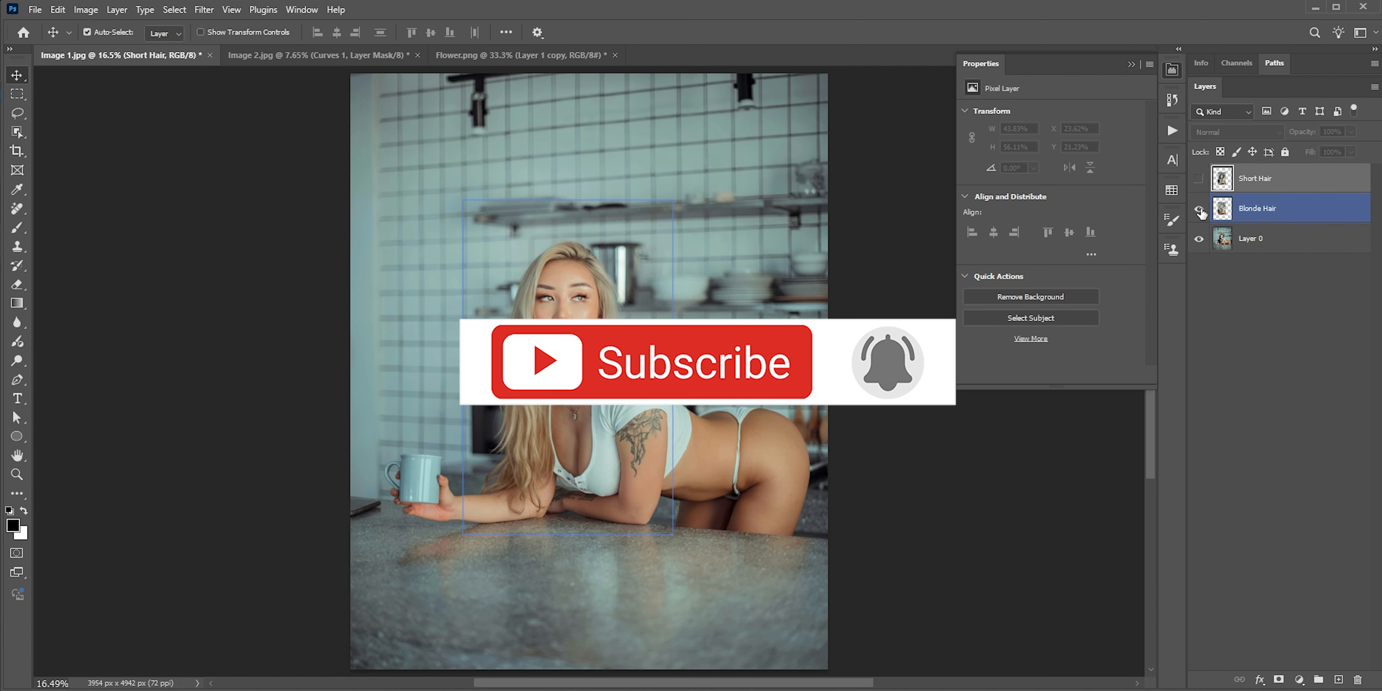